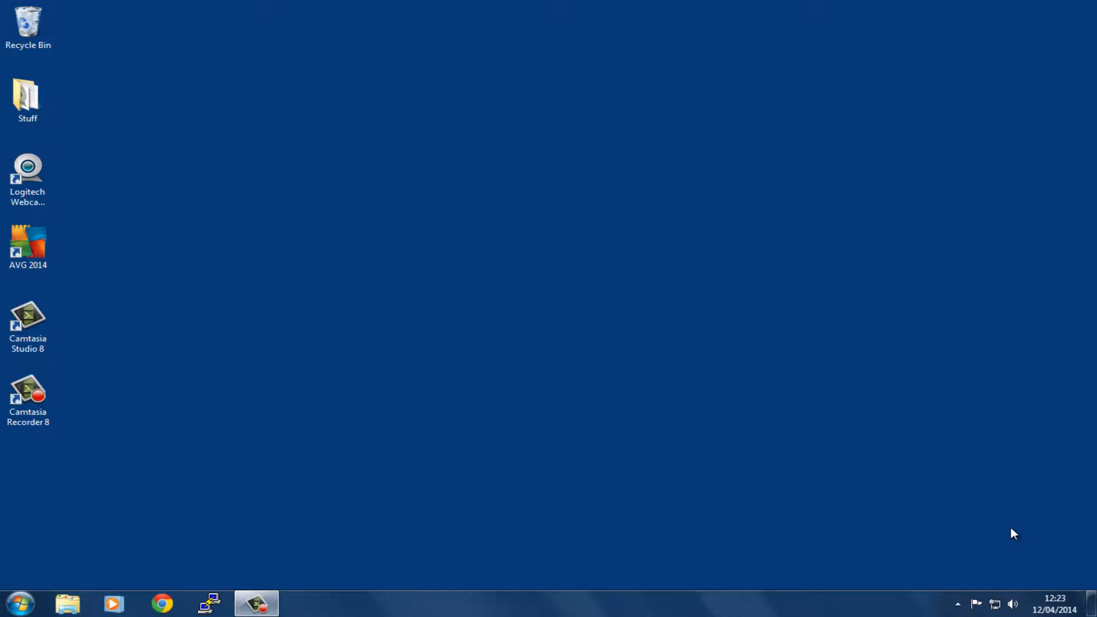
Step: Launch IDLE (Python GUI) from Start > All Programs > Python 2.7
{"action": "left_click", "coordinate": [19, 604]}
{"action": "left_click", "coordinate": [85, 543]}
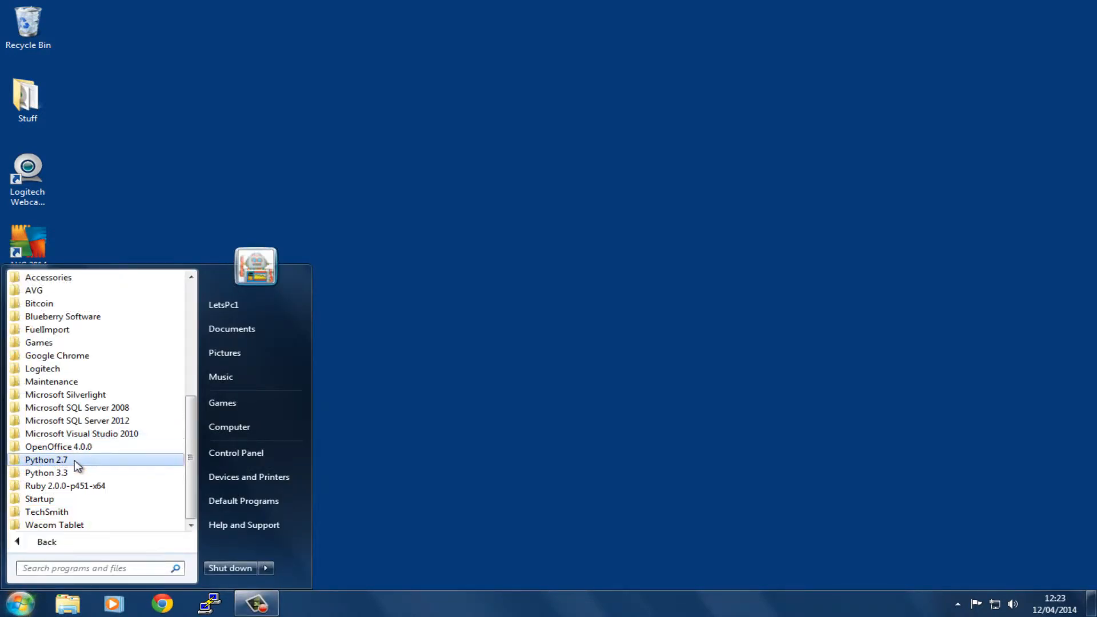
{"action": "left_click", "coordinate": [48, 461]}
{"action": "left_click", "coordinate": [82, 474]}
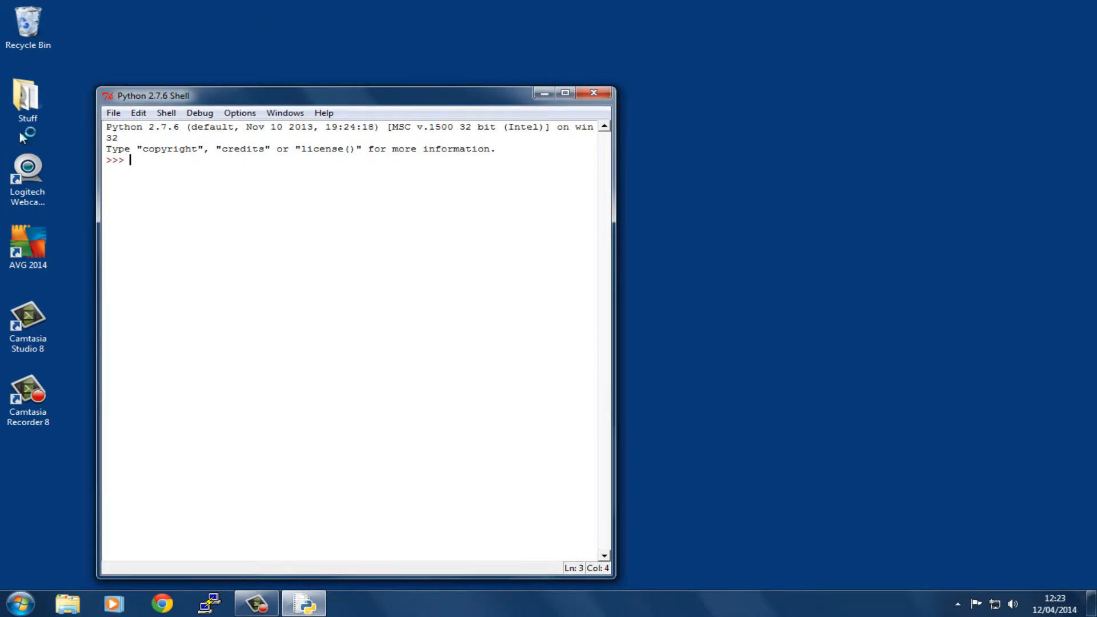
Step: Create a new blank script window and arrange shell left, editor right
{"action": "left_click", "coordinate": [113, 112]}
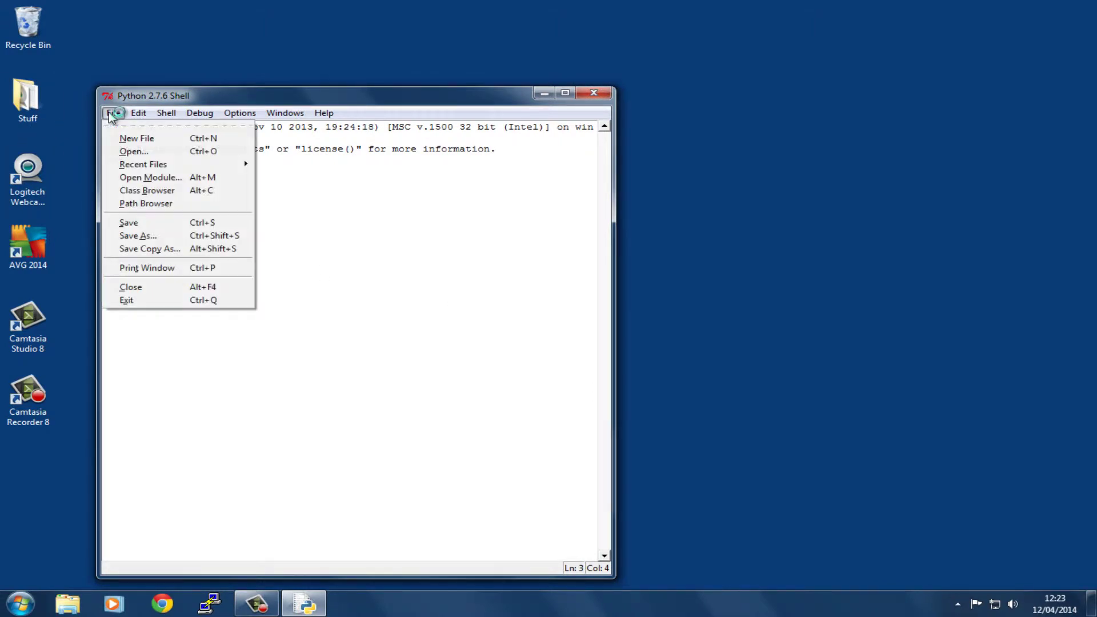
{"action": "left_click", "coordinate": [128, 140]}
{"action": "left_click_drag", "start_coordinate": [386, 134], "coordinate": [827, 103]}
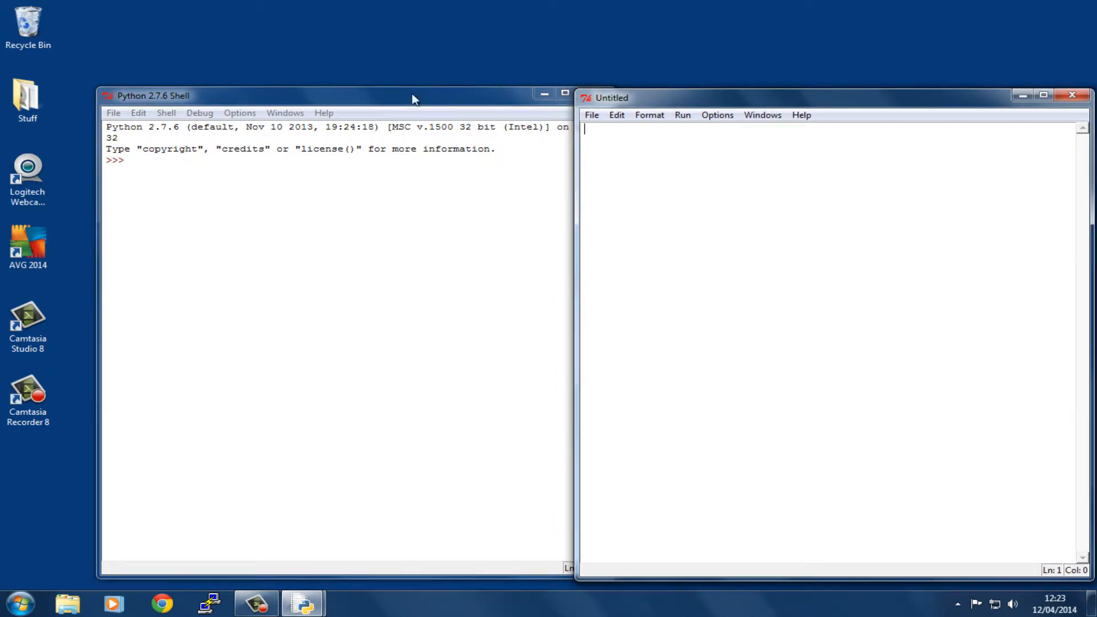
{"action": "left_click_drag", "start_coordinate": [414, 107], "coordinate": [367, 103]}
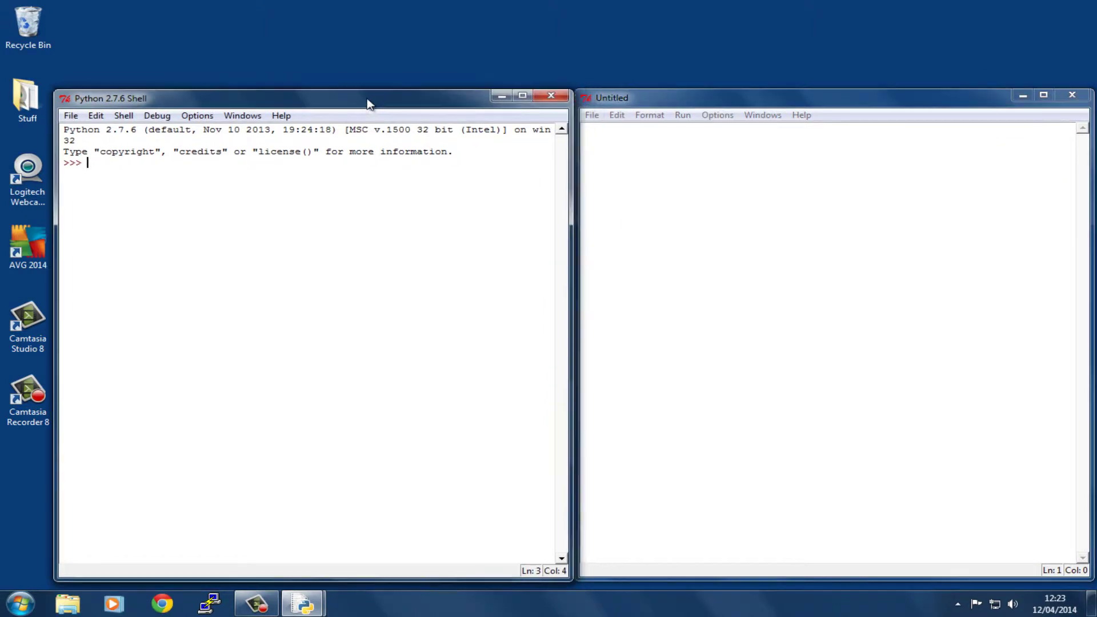
Step: Write import random on line 1, highlight import and random, then leave a blank line
{"action": "left_click", "coordinate": [621, 140]}
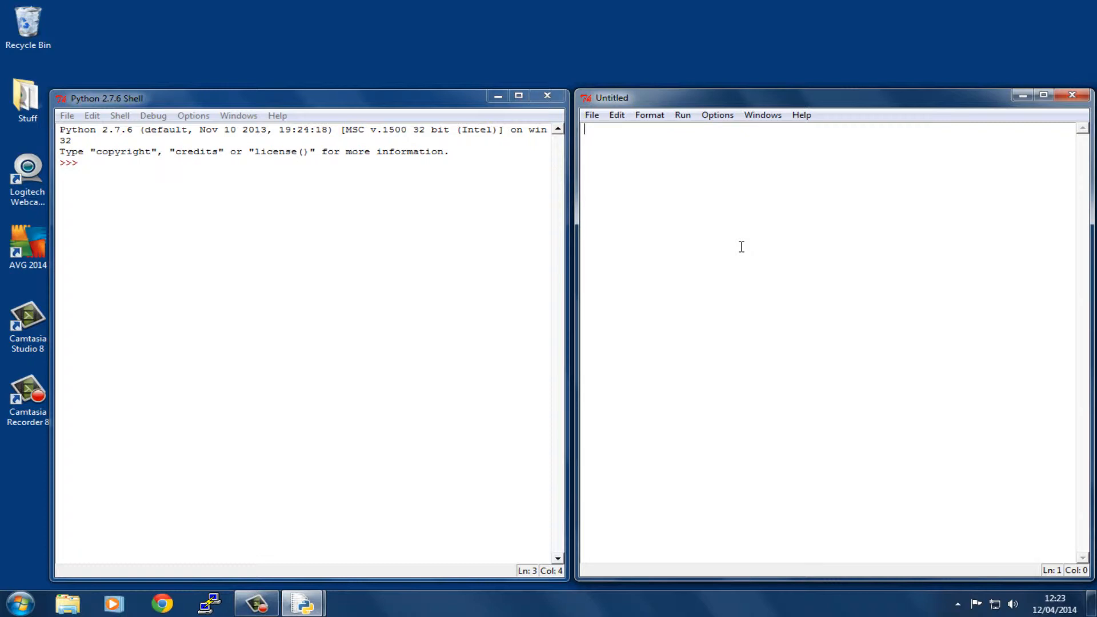
{"action": "type", "text": "import rando"}
{"action": "type", "text": "m"}
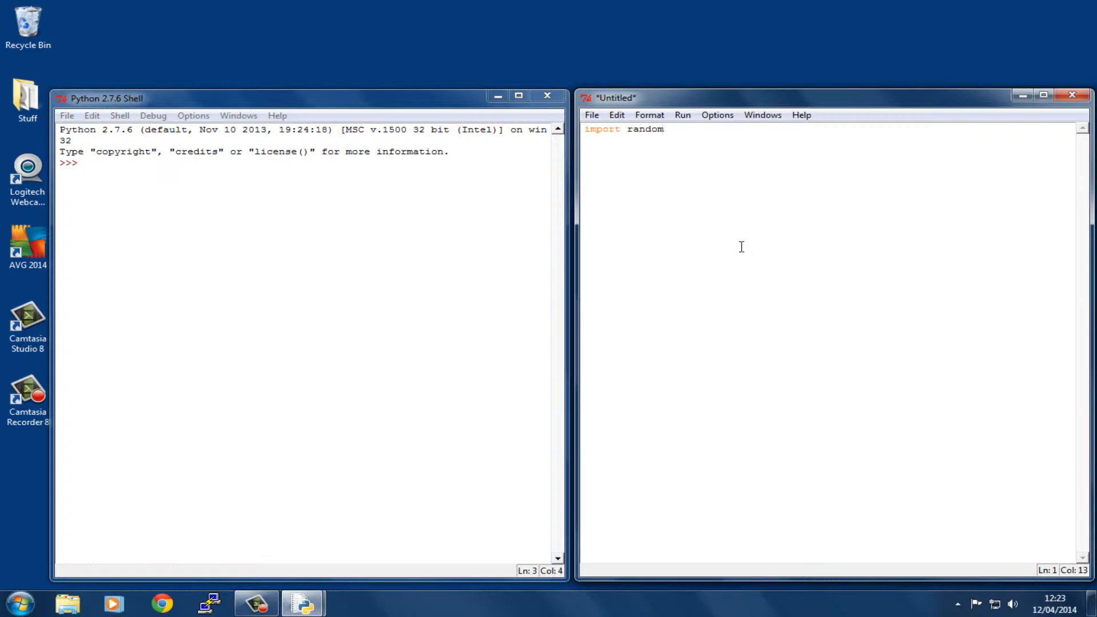
{"action": "key", "text": "Return"}
{"action": "key", "text": "Return"}
{"action": "left_click_drag", "start_coordinate": [583, 129], "coordinate": [621, 129]}
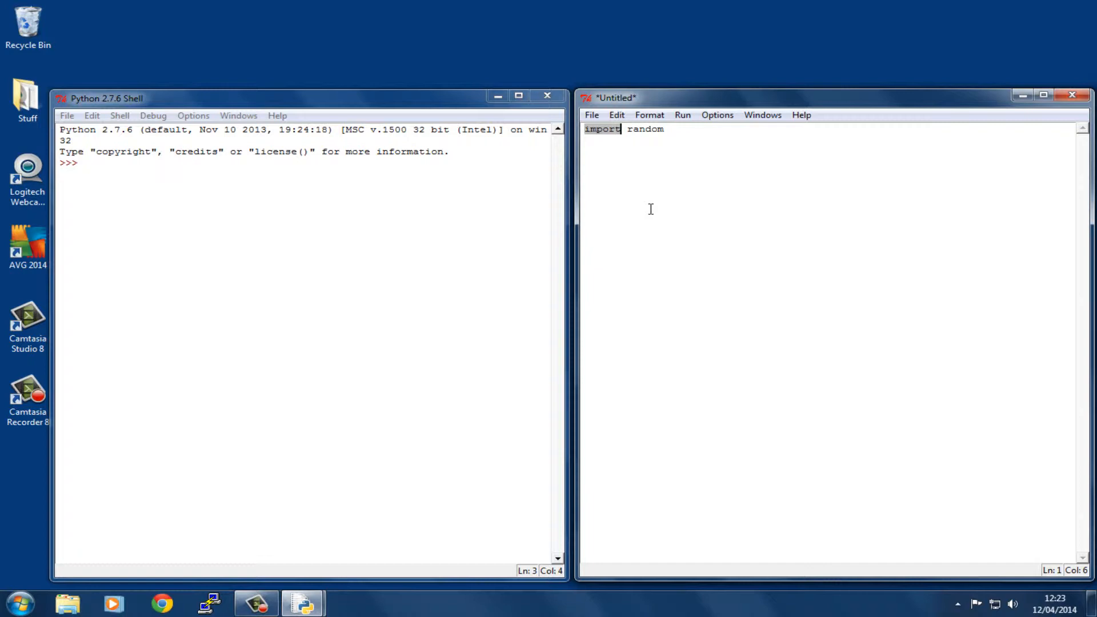
{"action": "double_click", "coordinate": [646, 130]}
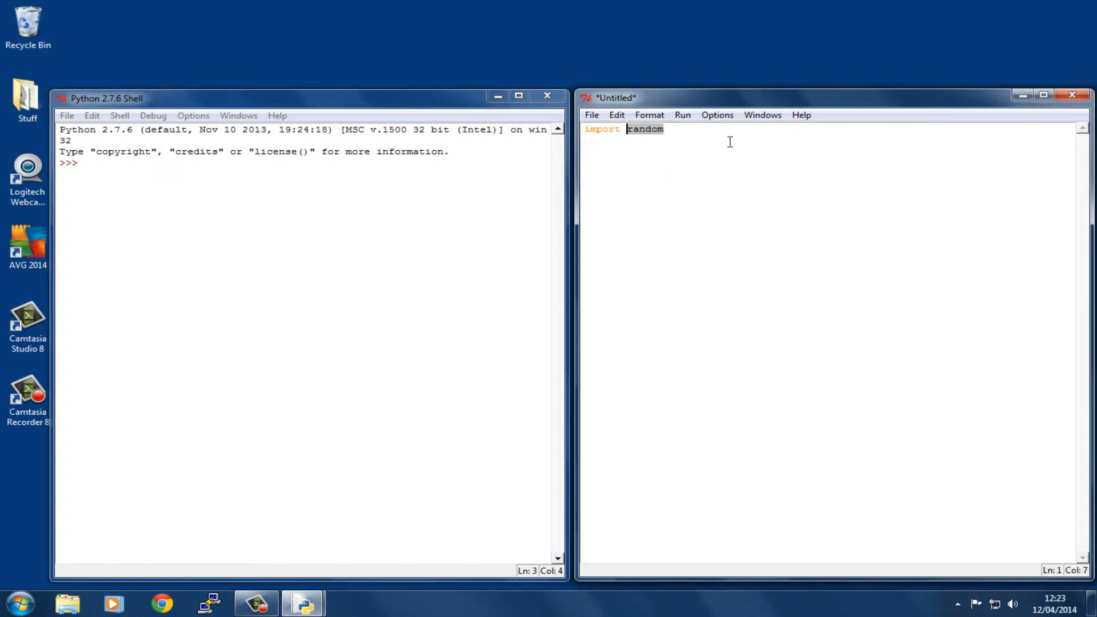
{"action": "key", "text": "End"}
{"action": "key", "text": "Return"}
{"action": "key", "text": "Return"}
{"action": "type", "text": "print random."}
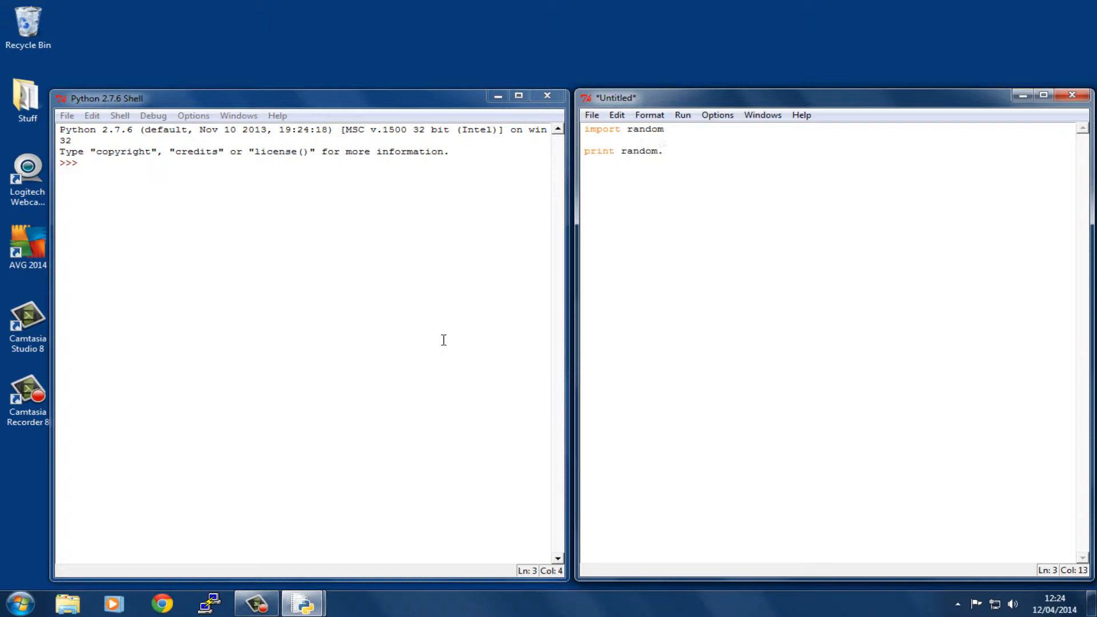
{"action": "type", "text": "rand"}
{"action": "type", "text": "int"}
Step: Write print random.randint(1,6) on line 3, highlighting random and randint along the way
{"action": "left_click_drag", "start_coordinate": [621, 153], "coordinate": [659, 150]}
{"action": "left_click", "coordinate": [662, 153]}
{"action": "left_click_drag", "start_coordinate": [663, 152], "coordinate": [693, 150]}
{"action": "left_click", "coordinate": [724, 152]}
{"action": "type", "text": "("}
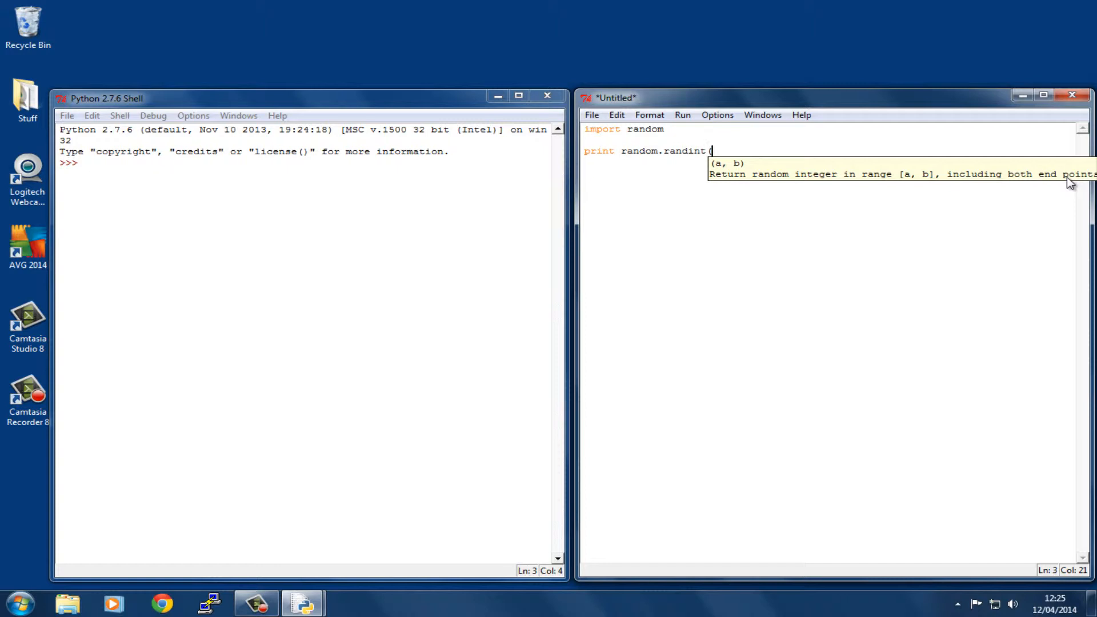
{"action": "type", "text": "1,6)"}
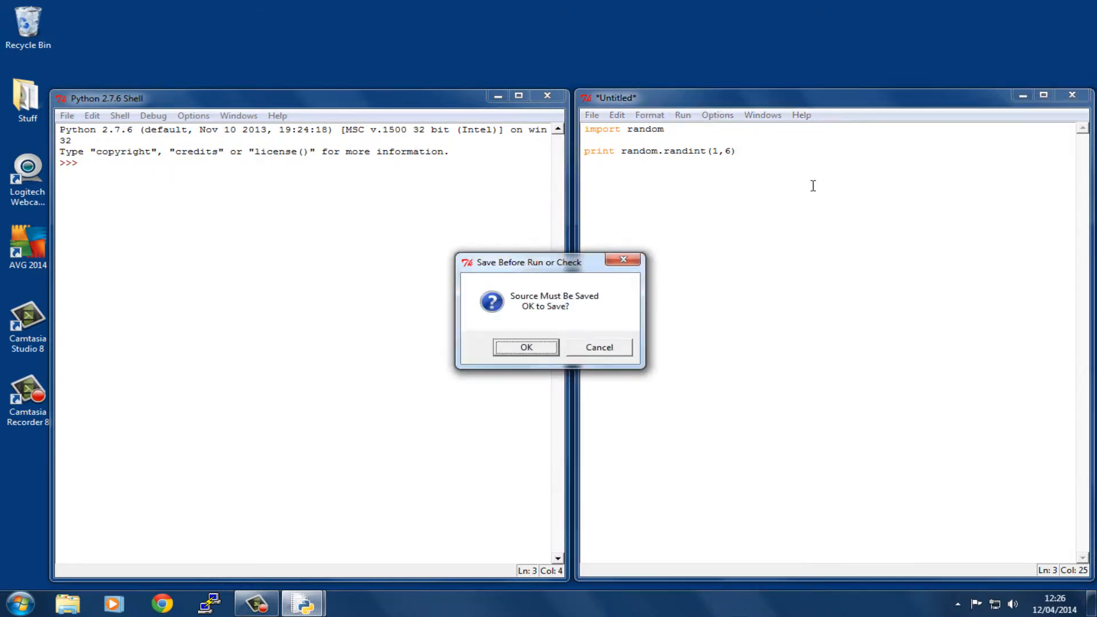
Step: Save the script as random-dice.py in Documents so it runs and prints 6
{"action": "left_click", "coordinate": [527, 346]}
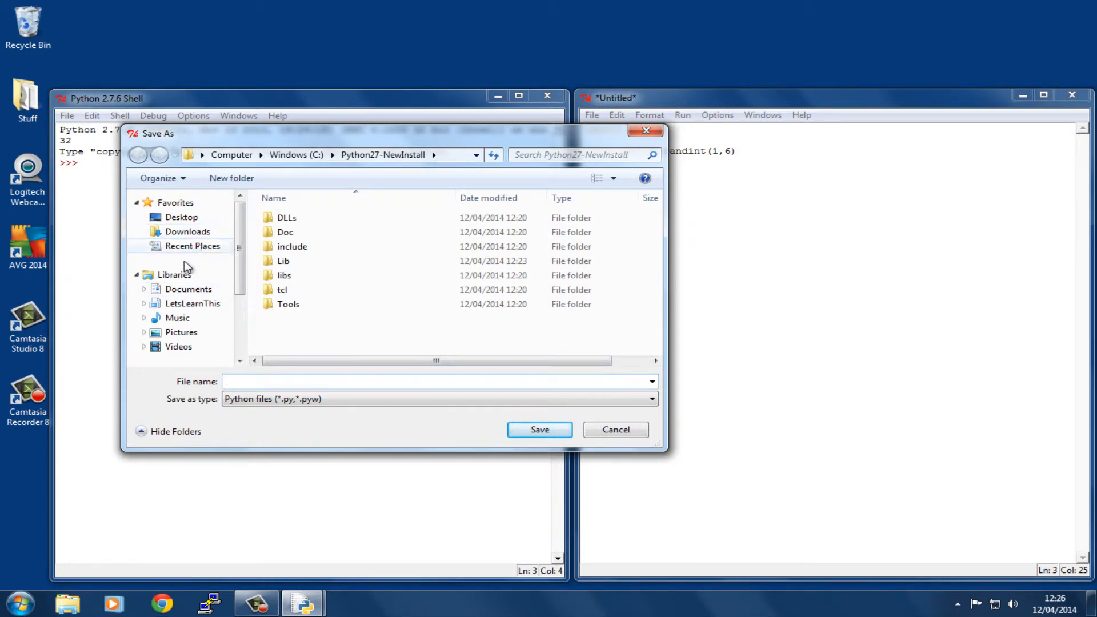
{"action": "left_click", "coordinate": [187, 290]}
{"action": "left_click", "coordinate": [276, 380]}
{"action": "type", "text": "ran"}
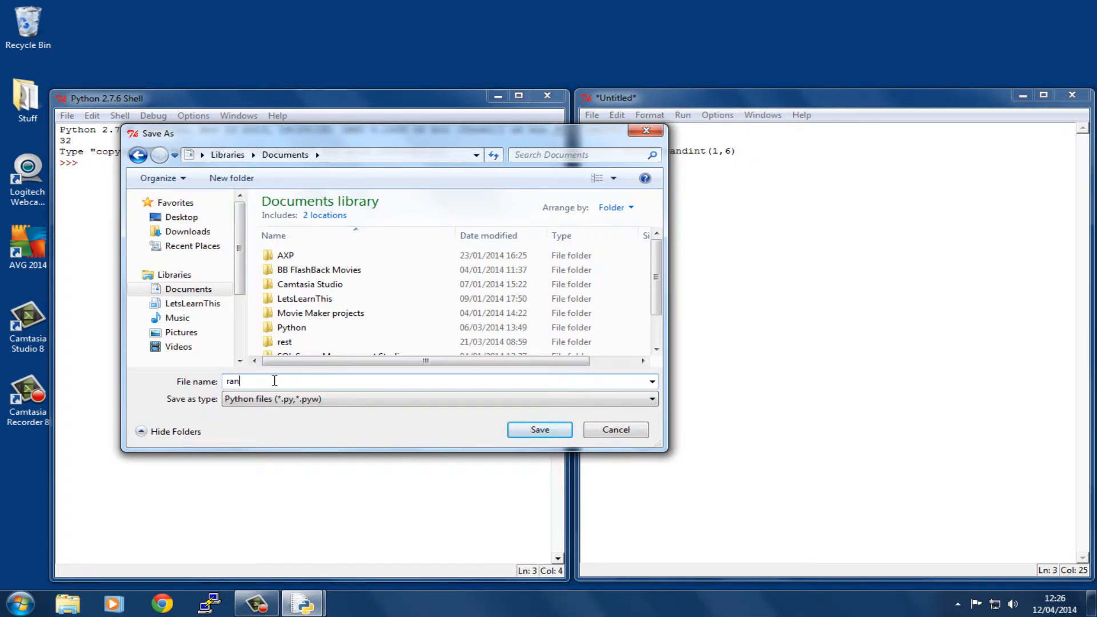
{"action": "type", "text": "dom-dice"}
{"action": "type", "text": ".py"}
{"action": "key", "text": "Return"}
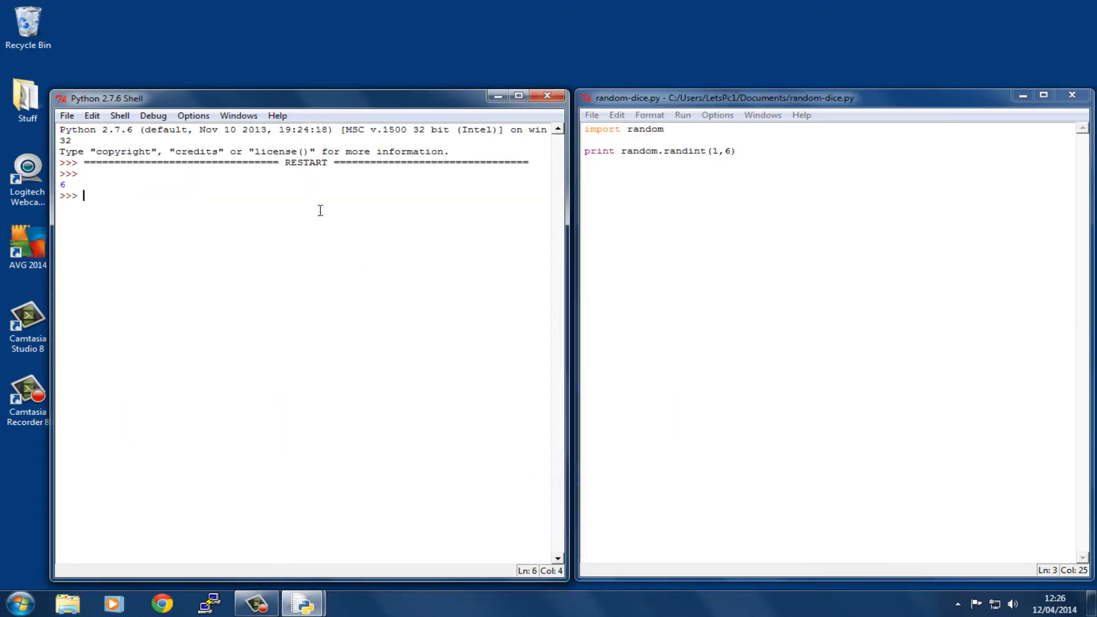
Step: Highlight the printed 6 in the shell and rerun the script twice with F5
{"action": "double_click", "coordinate": [64, 185]}
{"action": "left_click", "coordinate": [751, 153]}
{"action": "key", "text": "F5"}
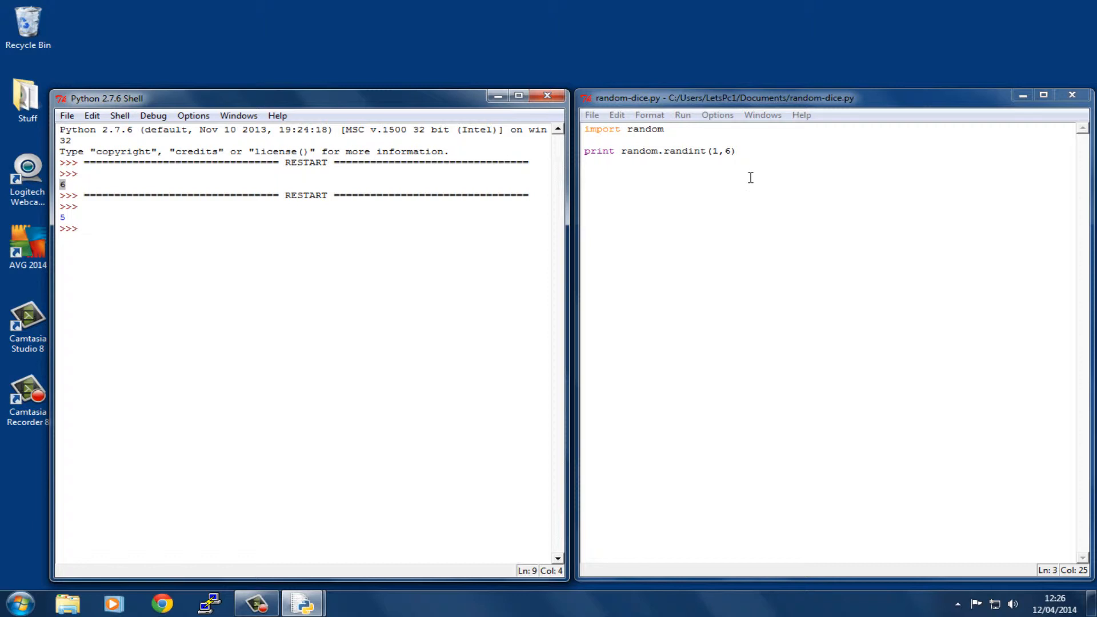
{"action": "left_click", "coordinate": [760, 159]}
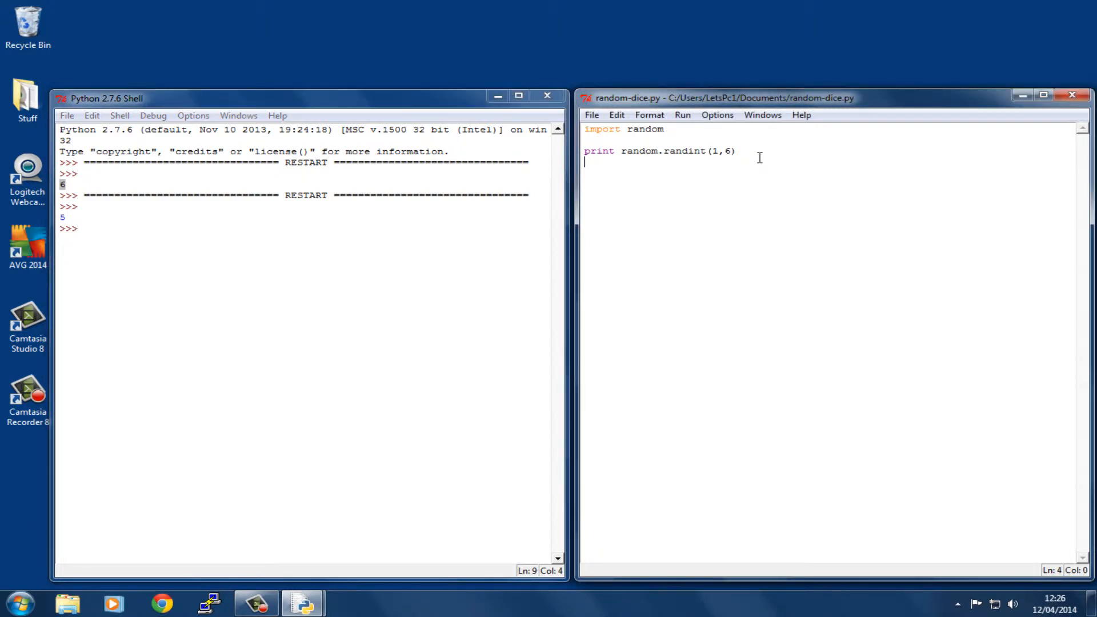
{"action": "key", "text": "F5"}
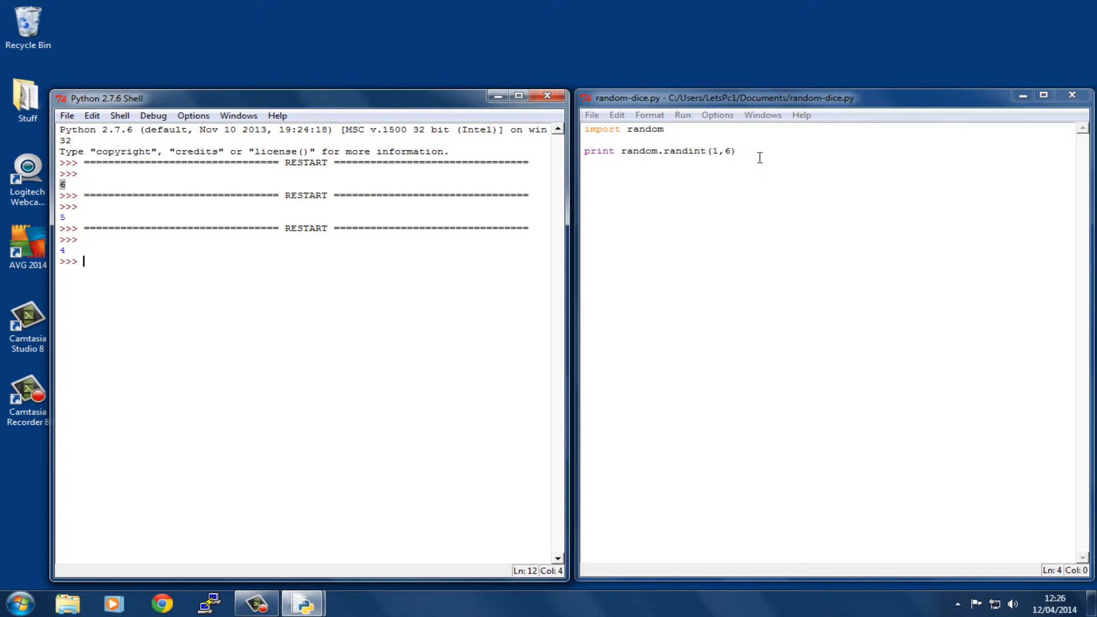
Step: Rerun the script twice more, then return to the end of the print line
{"action": "left_click", "coordinate": [755, 159]}
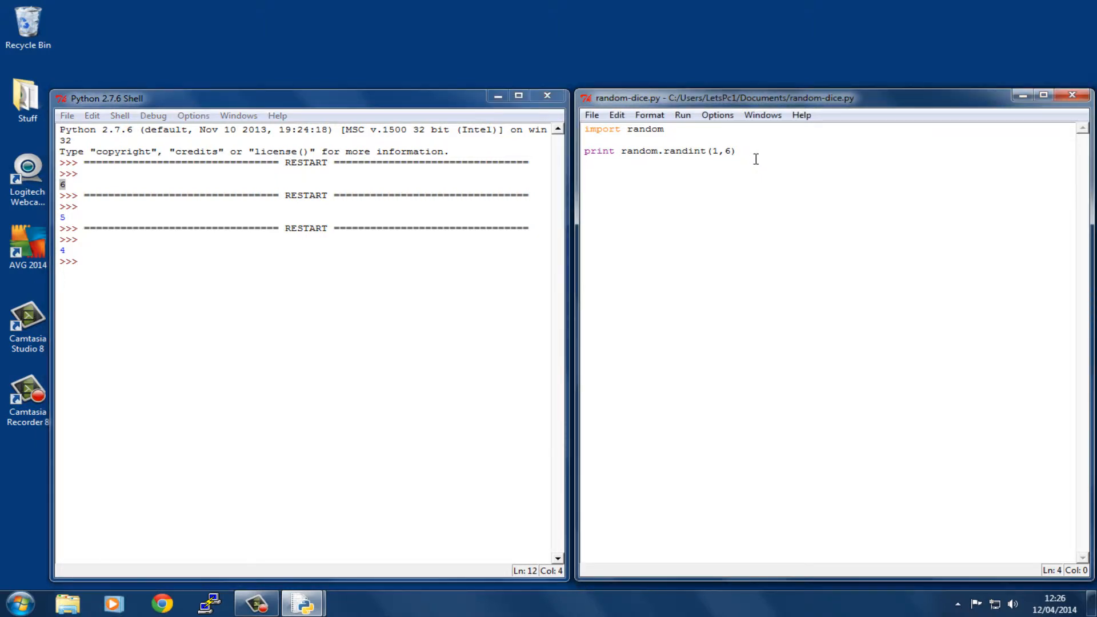
{"action": "key", "text": "F5"}
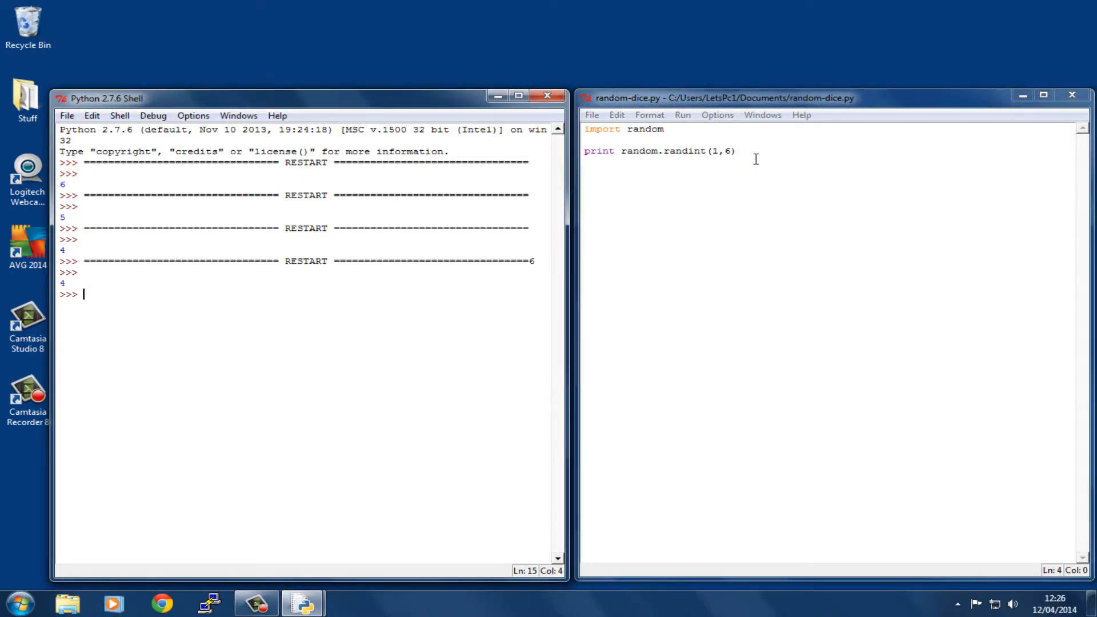
{"action": "left_click", "coordinate": [755, 159]}
{"action": "key", "text": "F5"}
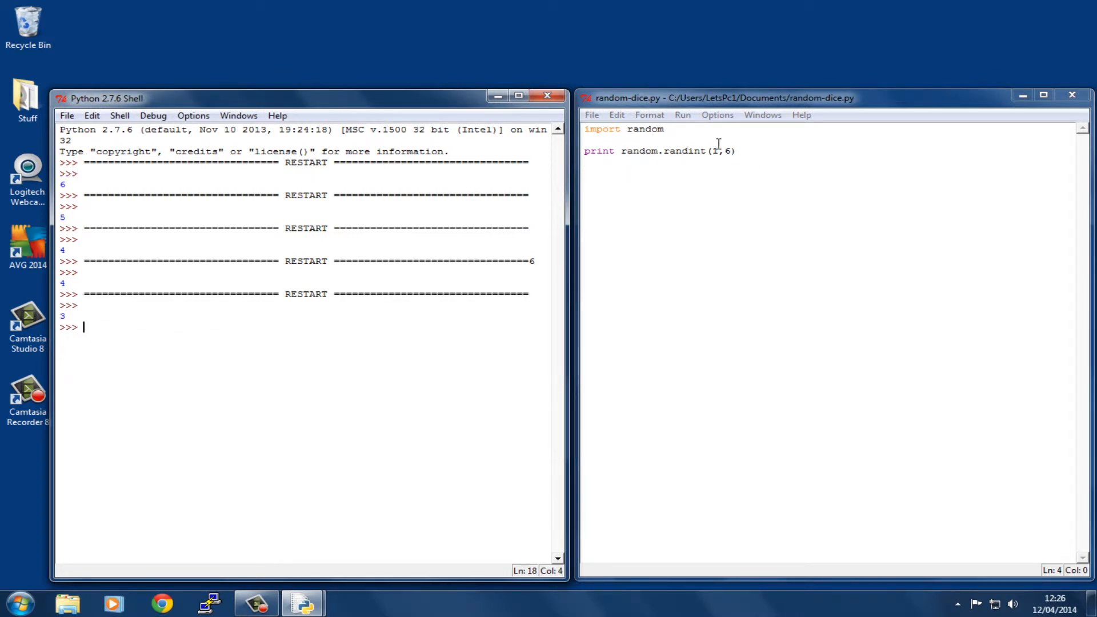
{"action": "left_click", "coordinate": [754, 153]}
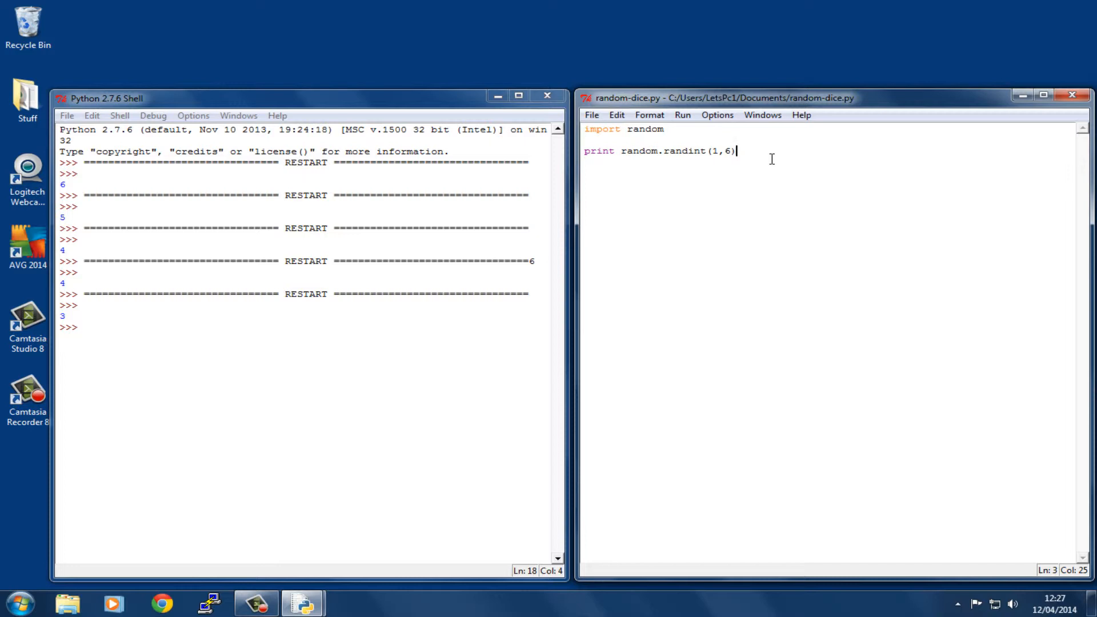
Step: Add print random.choice(["yes","No,"Maybe"]) on a new line below the first print
{"action": "key", "text": "Return"}
{"action": "key", "text": "Return"}
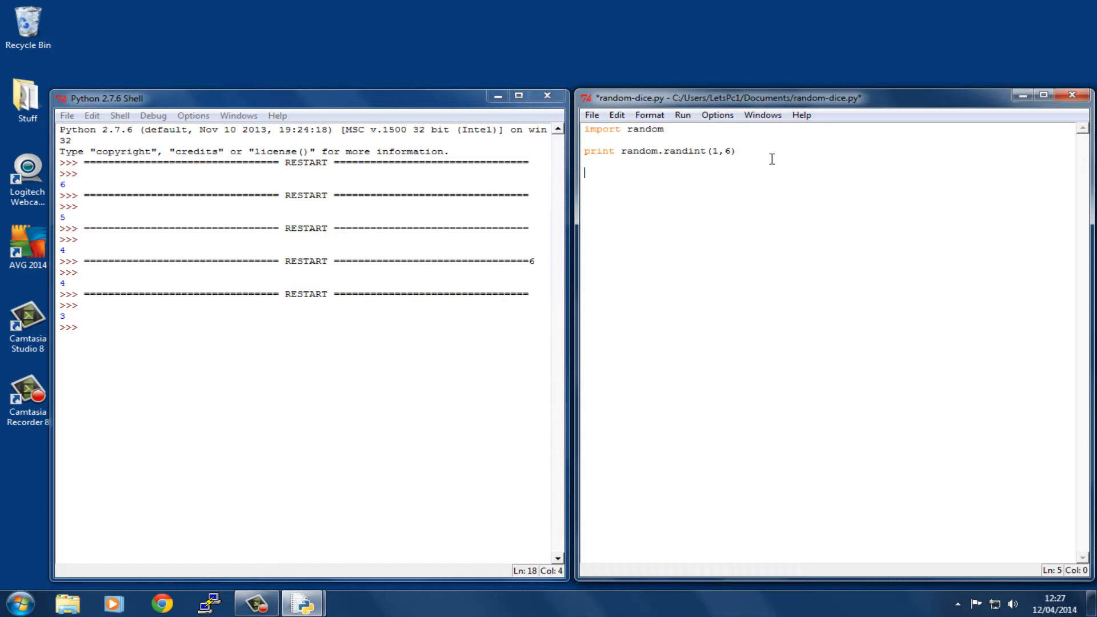
{"action": "type", "text": "print rand"}
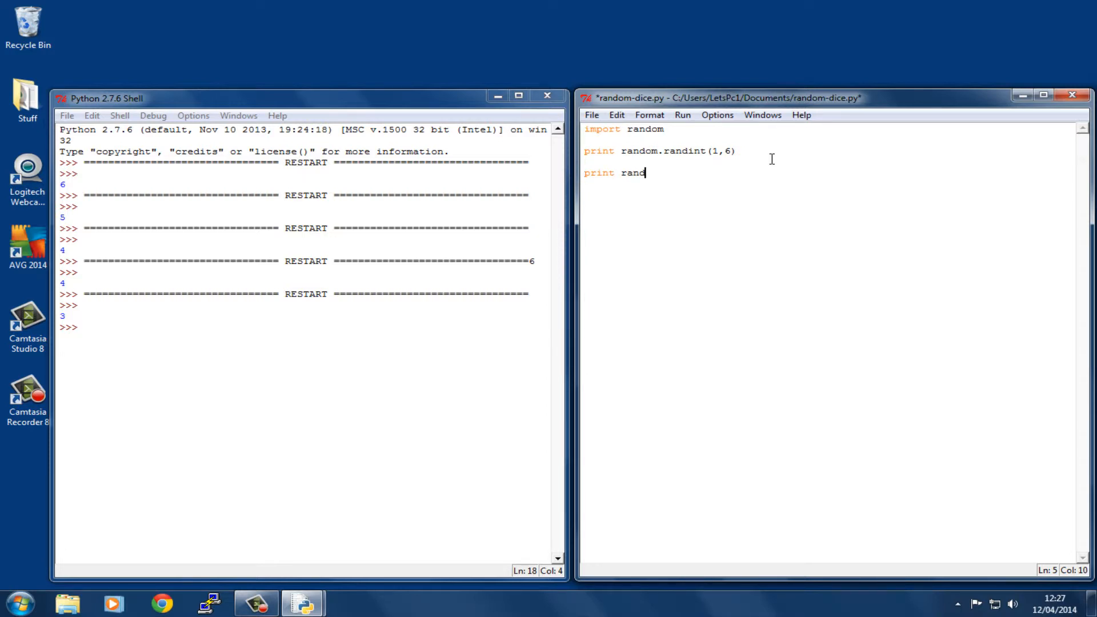
{"action": "type", "text": "om."}
{"action": "type", "text": "choice"}
{"action": "type", "text": "("}
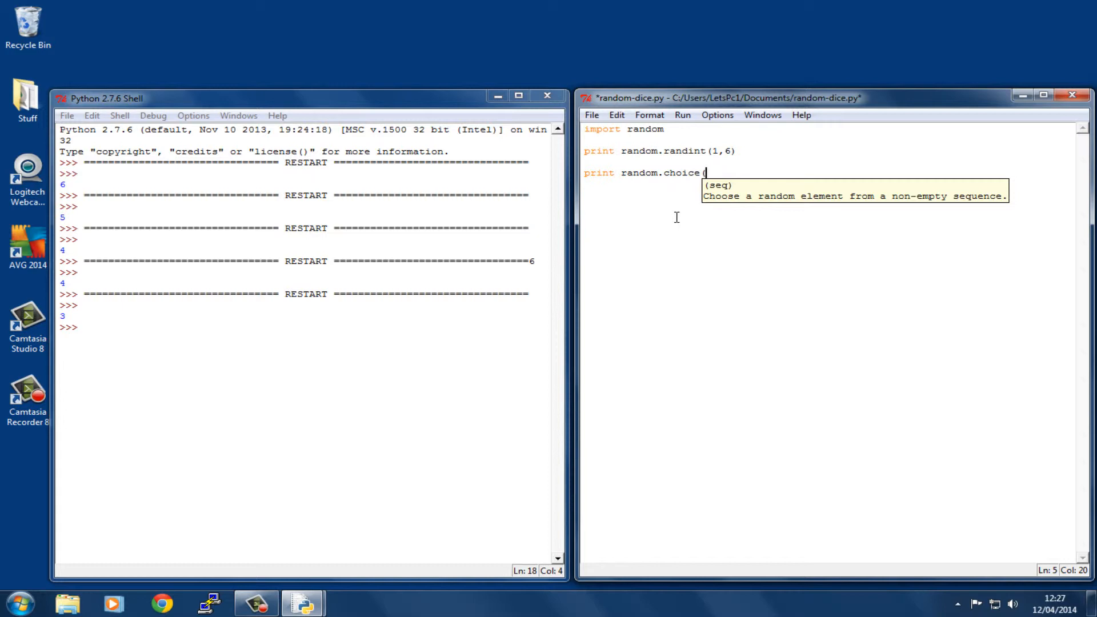
{"action": "type", "text": "["}
{"action": "type", "text": "\"yes"}
{"action": "type", "text": "\","}
{"action": "type", "text": "\"No"}
{"action": "type", "text": ",\""}
{"action": "type", "text": "M"}
{"action": "type", "text": "aybe\""}
{"action": "type", "text": "]"}
{"action": "type", "text": ")"}
{"action": "key", "text": "Return"}
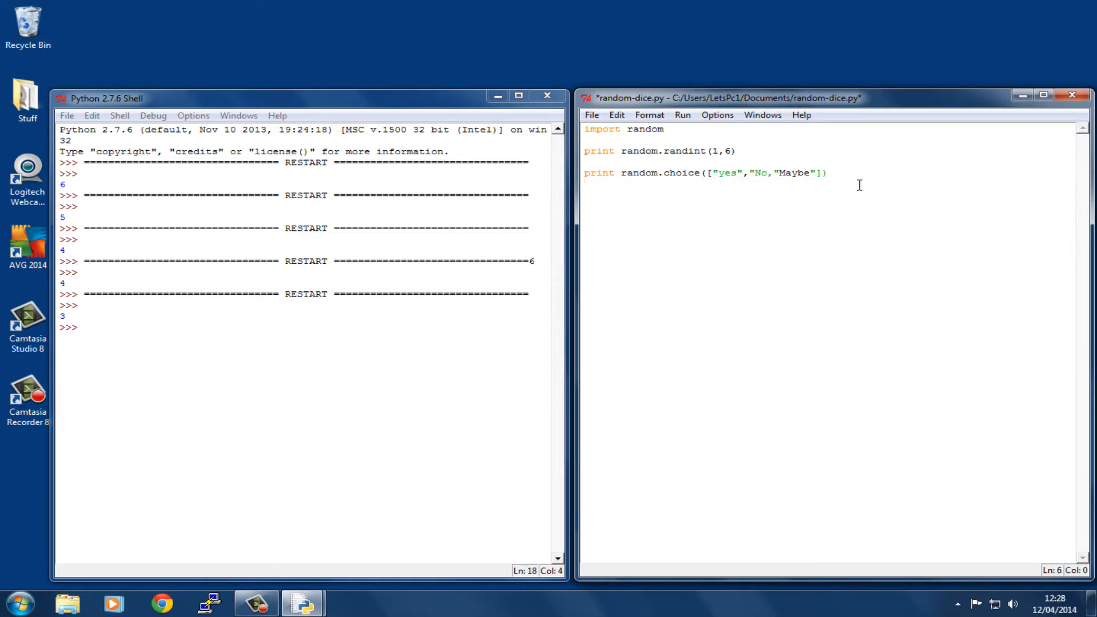
{"action": "left_click", "coordinate": [853, 172]}
Step: Run, dismiss the syntax error, and add the missing closing quote after "No
{"action": "key", "text": "F5"}
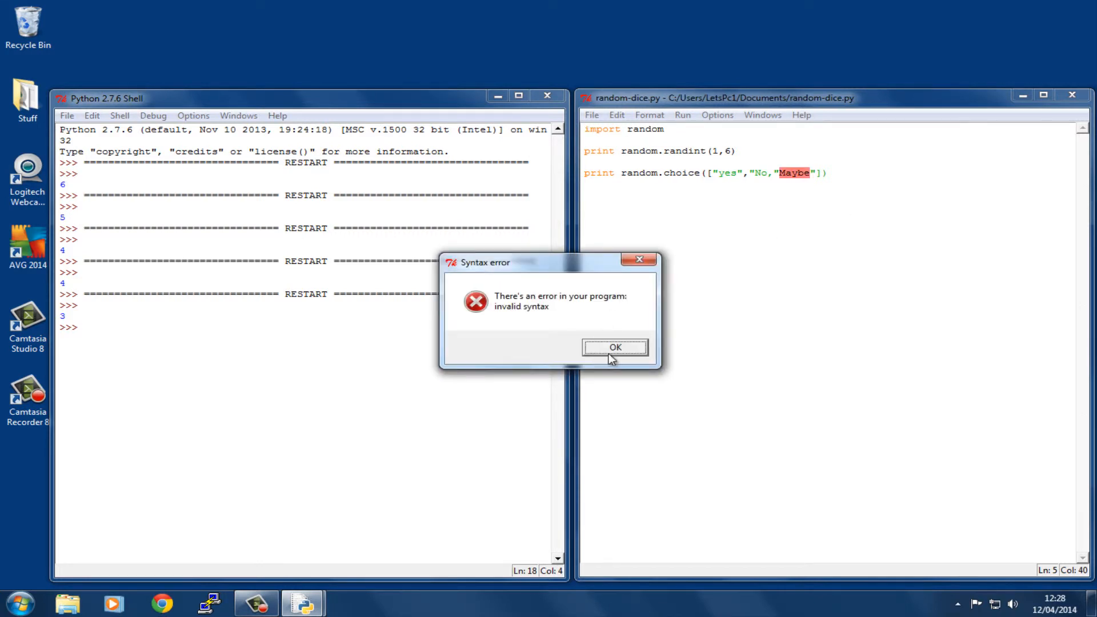
{"action": "left_click", "coordinate": [613, 353]}
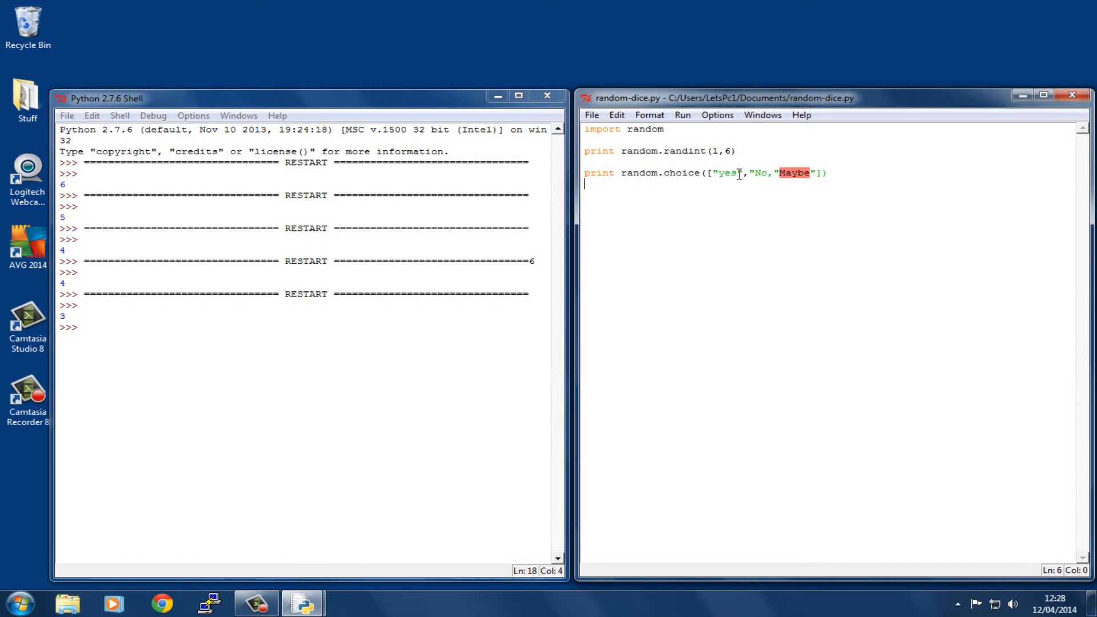
{"action": "left_click", "coordinate": [744, 173]}
{"action": "left_click", "coordinate": [772, 174]}
{"action": "type", "text": "\""}
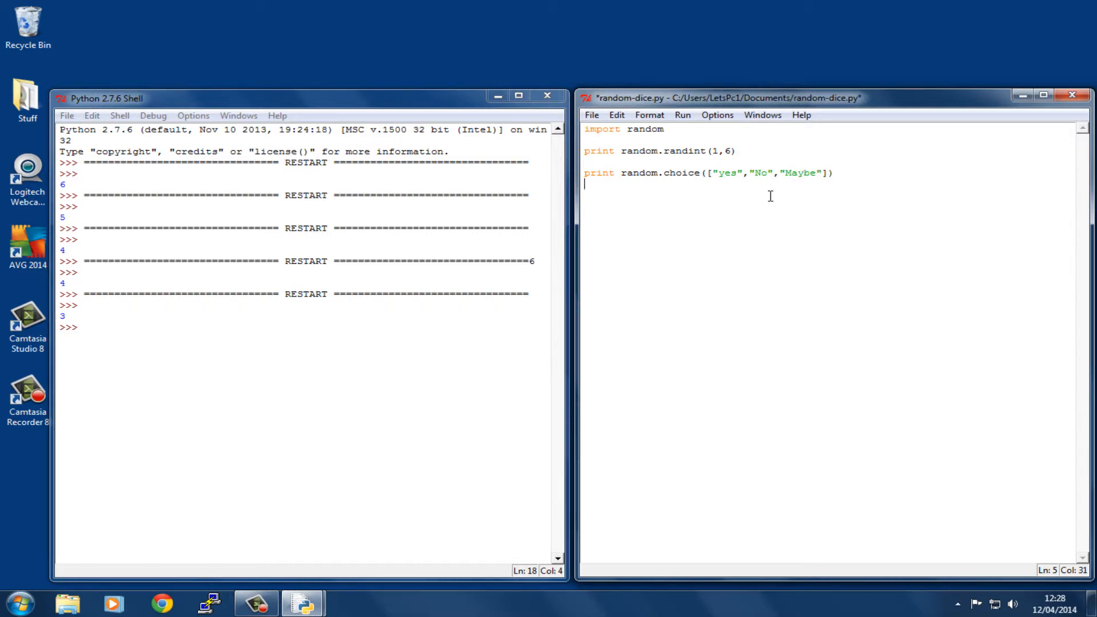
{"action": "left_click", "coordinate": [840, 172]}
Step: Save and run twice, printing 6 with yes then 1 with Maybe, highlighting yes
{"action": "key", "text": "F5"}
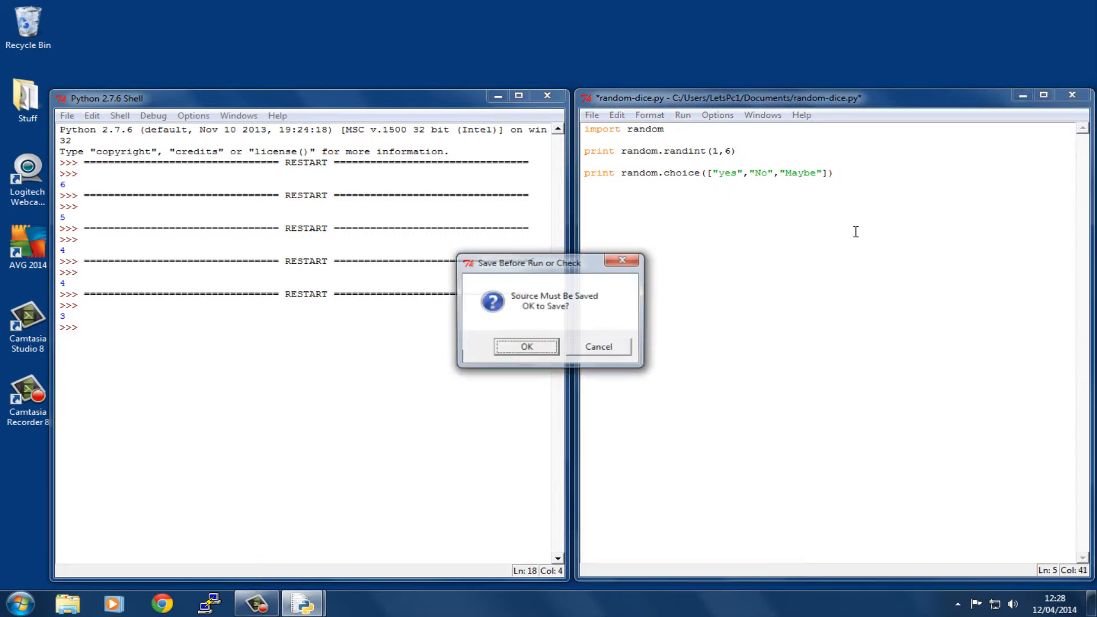
{"action": "key", "text": "Return"}
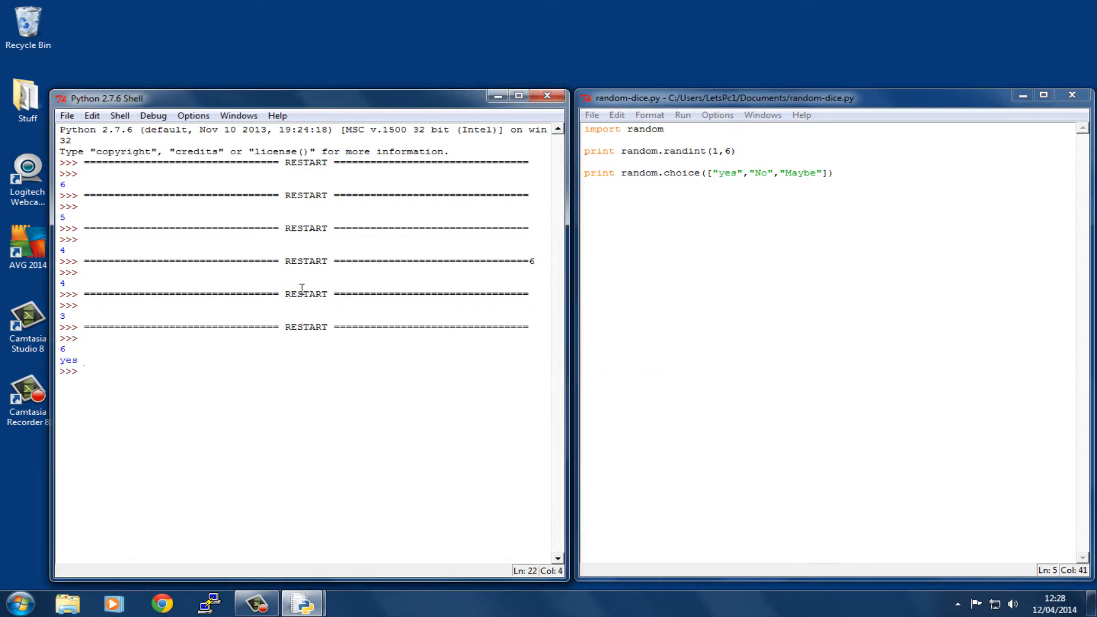
{"action": "left_click_drag", "start_coordinate": [80, 360], "coordinate": [58, 360]}
{"action": "key", "text": "F5"}
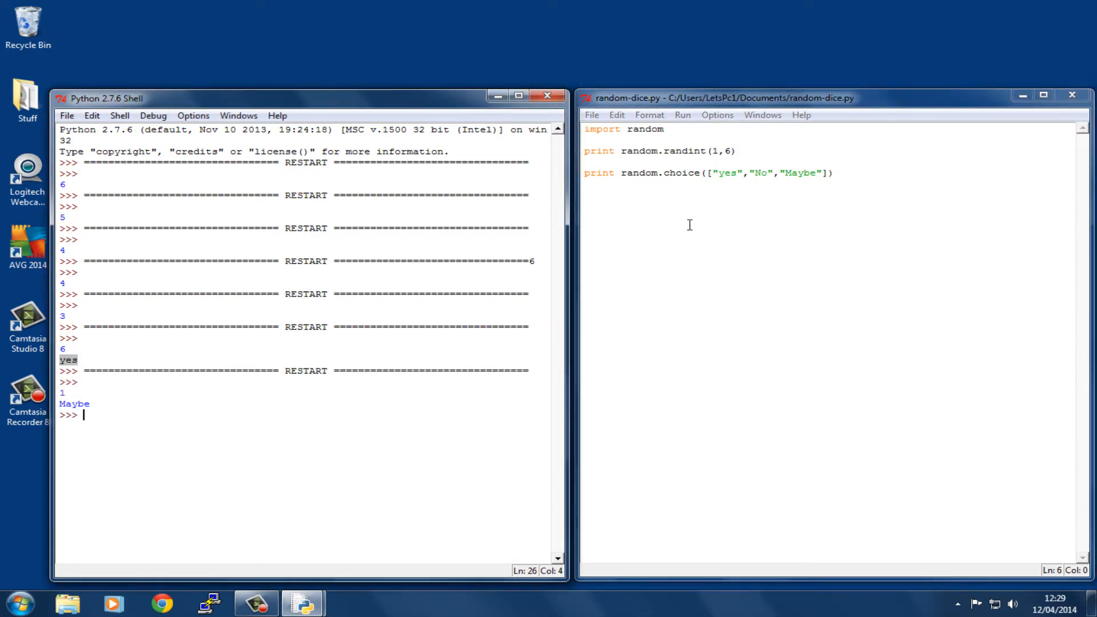
{"action": "left_click", "coordinate": [756, 232]}
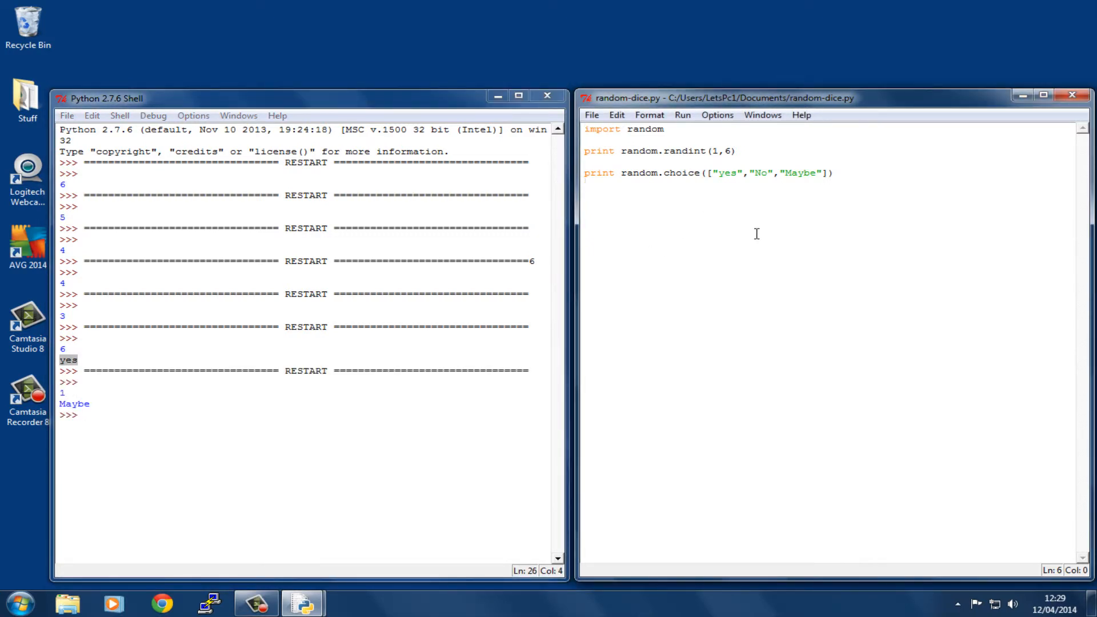
Step: Prefix both print lines with # and start a fresh line 7 below them
{"action": "key", "text": "BackSpace"}
{"action": "key", "text": "Up"}
{"action": "key", "text": "Up"}
{"action": "key", "text": "Up"}
{"action": "type", "text": "#"}
{"action": "key", "text": "Down"}
{"action": "key", "text": "Down"}
{"action": "type", "text": "#"}
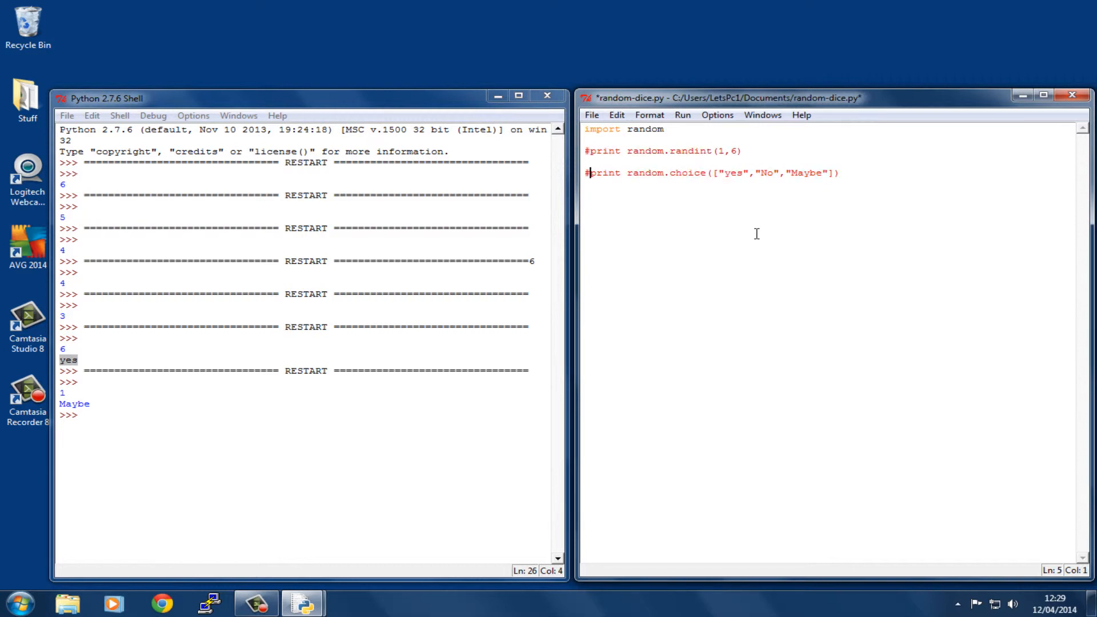
{"action": "key", "text": "End"}
{"action": "key", "text": "Return"}
{"action": "key", "text": "Return"}
{"action": "type", "text": "dice"}
{"action": "type", "text": "result = "}
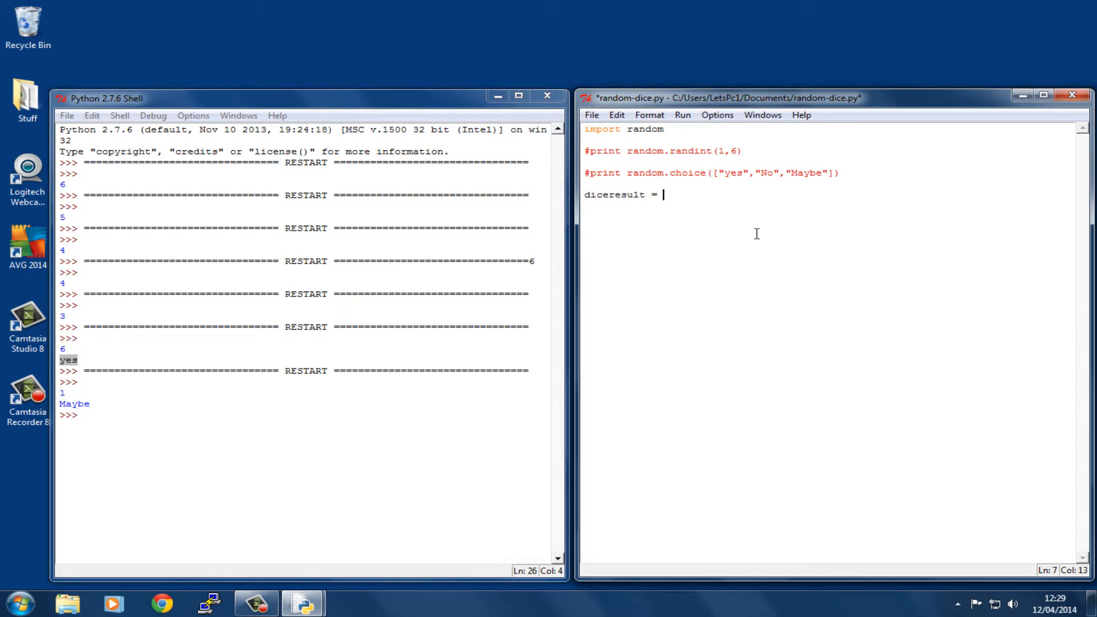
{"action": "type", "text": "random."}
{"action": "type", "text": "randint(1,6"}
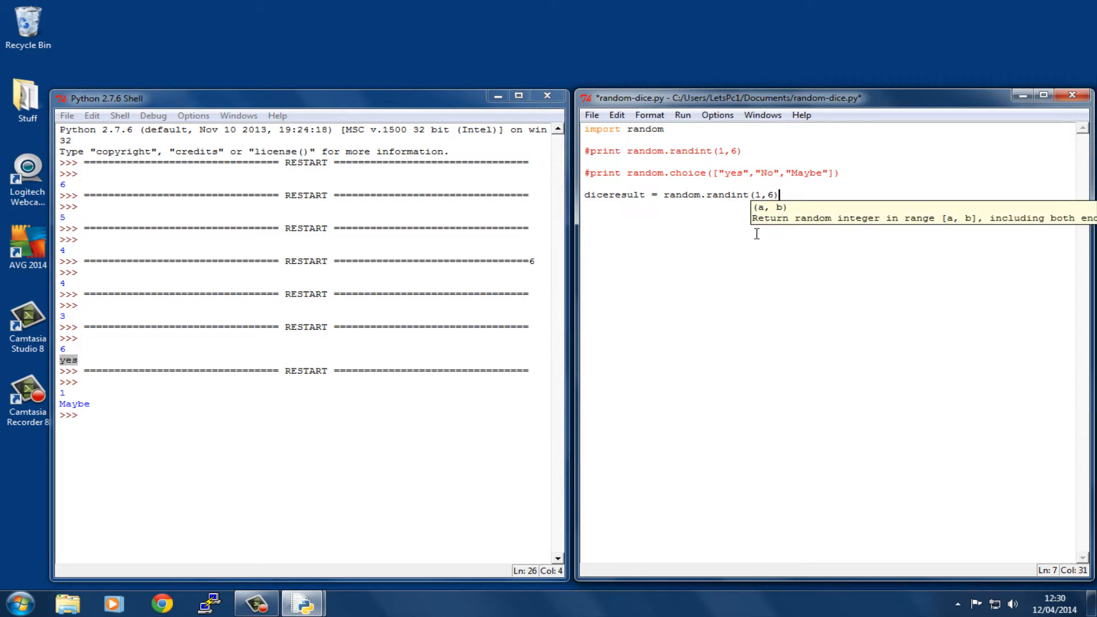
{"action": "type", "text": ")"}
Step: Write diceresult = random.randint(1,6) and highlight the diceresult name
{"action": "key", "text": "Return"}
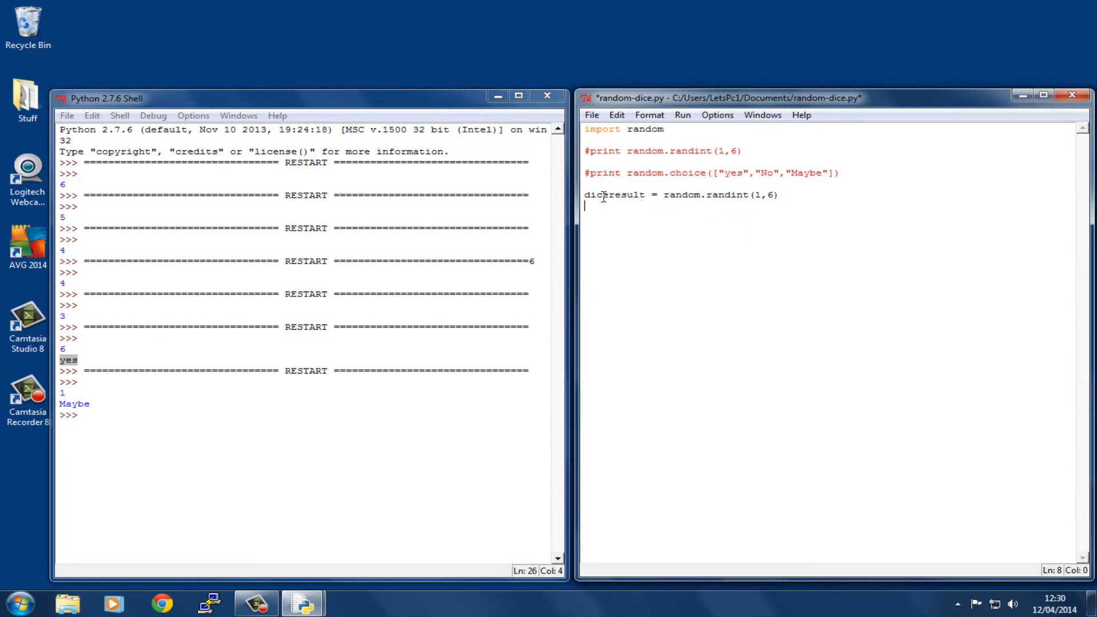
{"action": "double_click", "coordinate": [587, 195]}
{"action": "left_click", "coordinate": [702, 209]}
{"action": "type", "text": "computer"}
{"action": "type", "text": "advice = "}
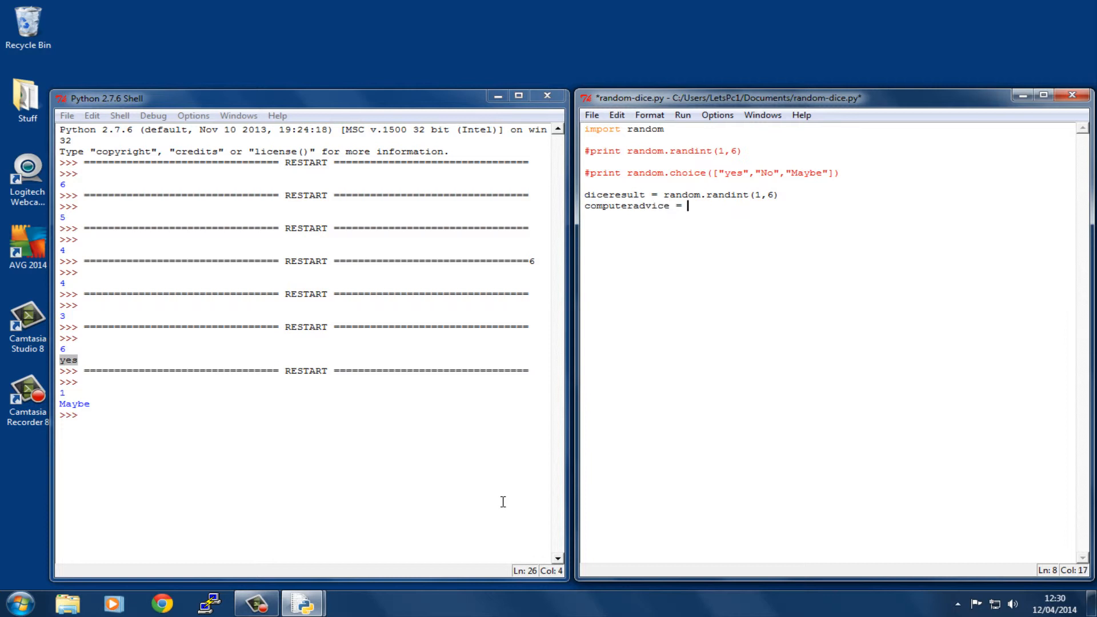
{"action": "type", "text": "random"}
{"action": "type", "text": ".choice"}
{"action": "type", "text": "([\""}
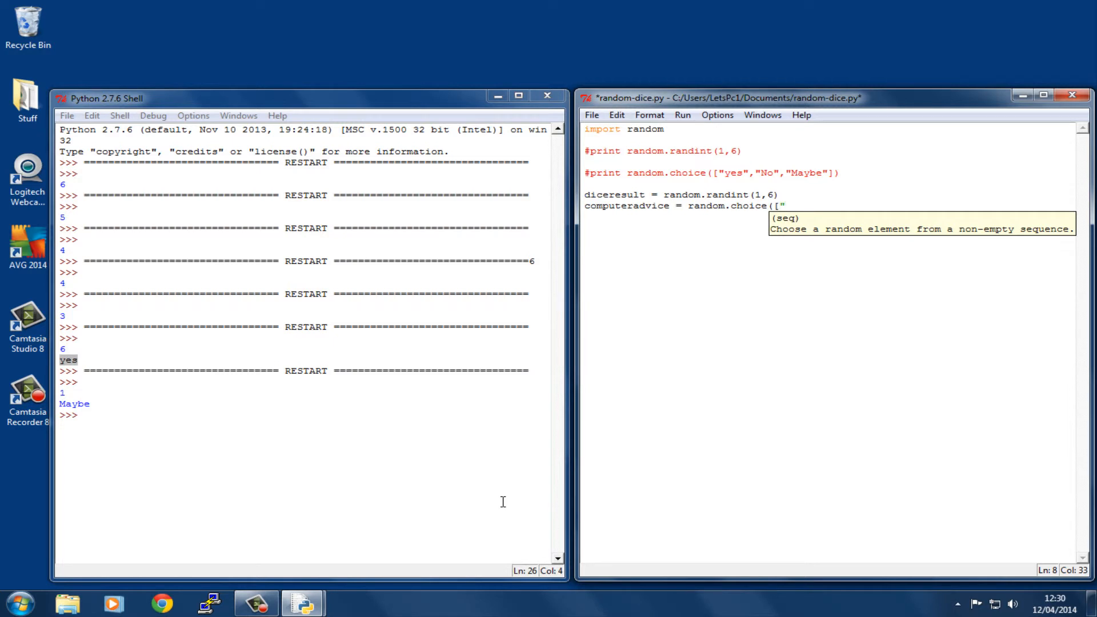
{"action": "type", "text": "Yes"}
{"action": "type", "text": "\",\""}
{"action": "type", "text": "No\","}
{"action": "type", "text": "Perhaps"}
{"action": "type", "text": "\",\""}
{"action": "type", "text": "Don't e"}
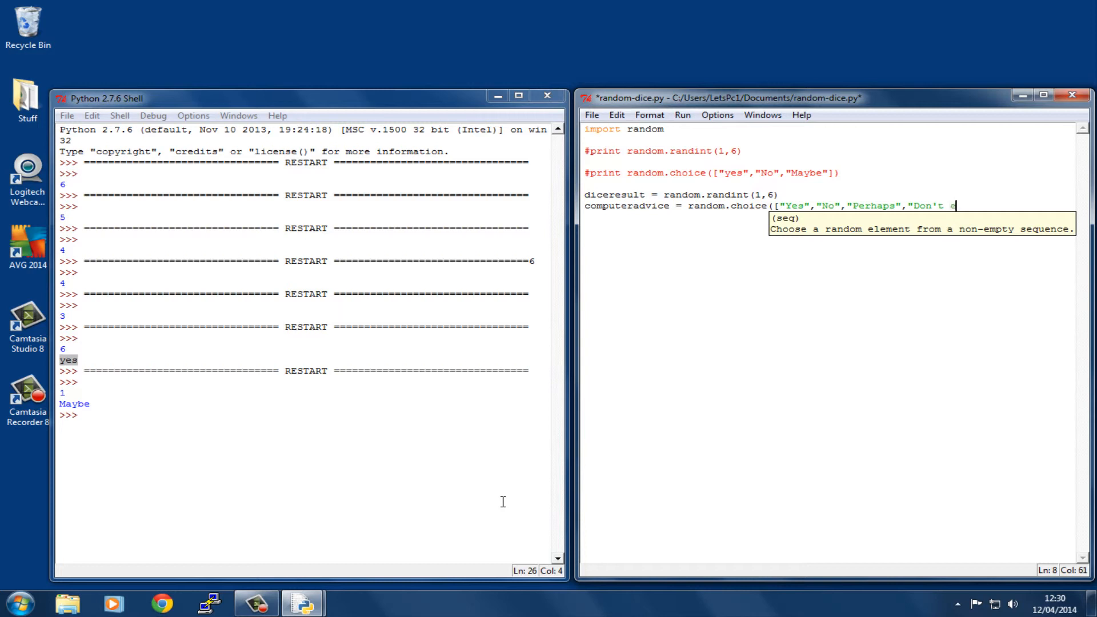
{"action": "type", "text": "ven think a"}
{"action": "type", "text": "bout it\""}
{"action": "type", "text": "])"}
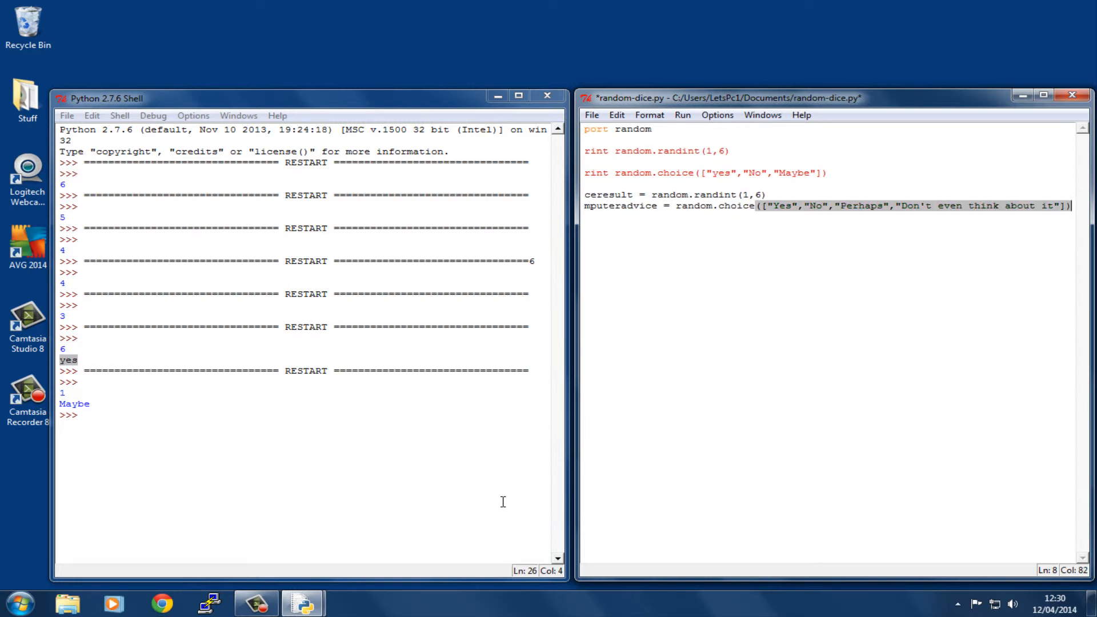
Step: Write computeradvice = random.choice(["Yes","No","Perhaps","Don't even think about it"]) and highlight computeradvice
{"action": "key", "text": "Return"}
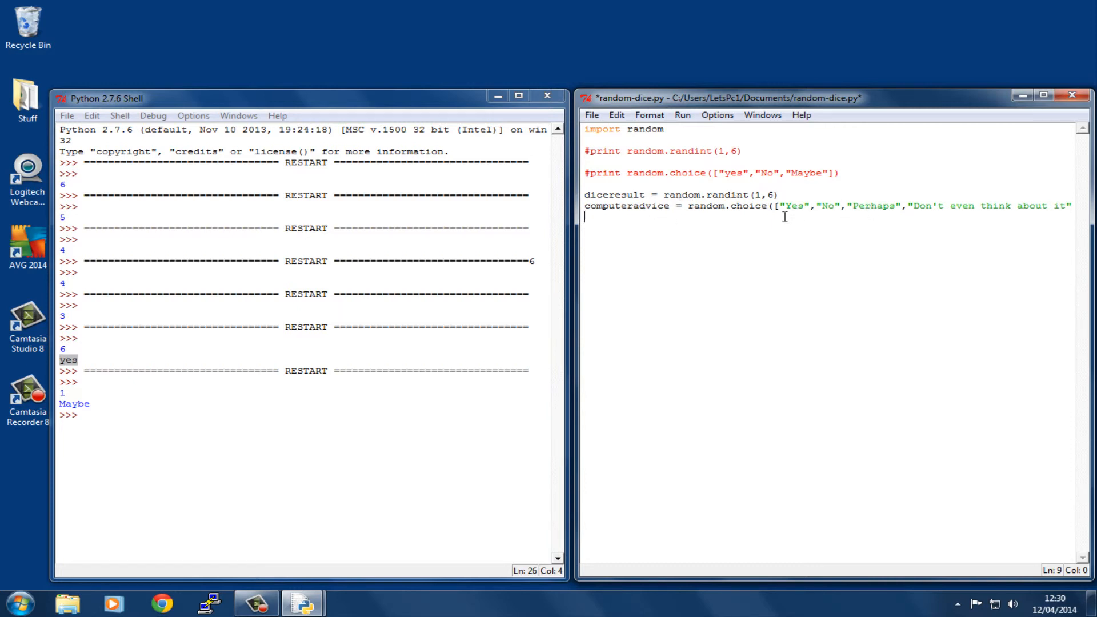
{"action": "double_click", "coordinate": [627, 206]}
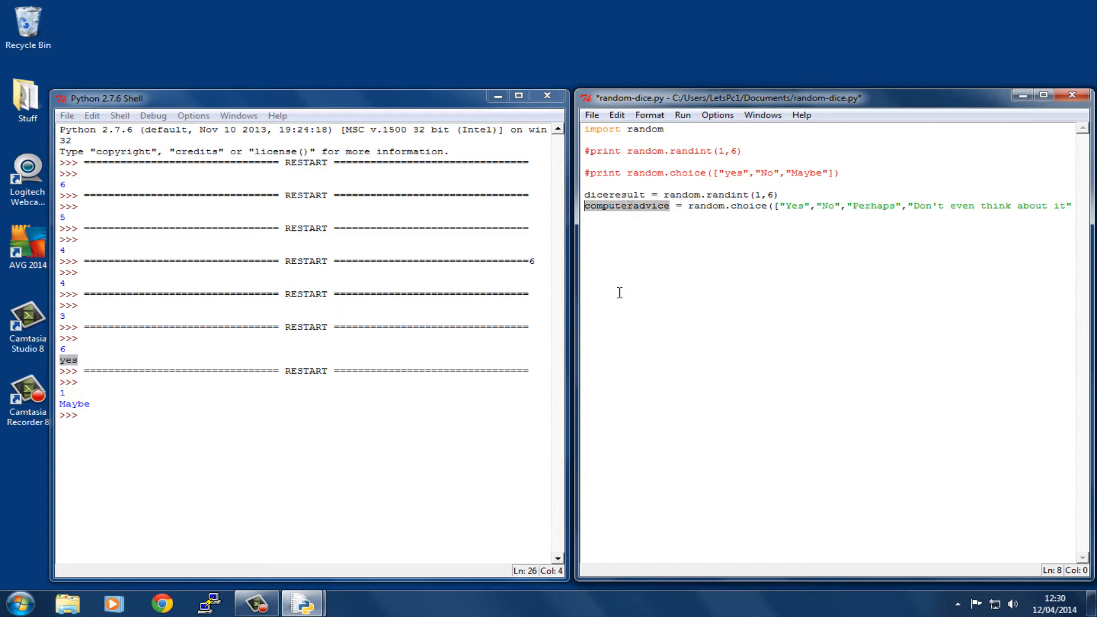
{"action": "left_click", "coordinate": [607, 242]}
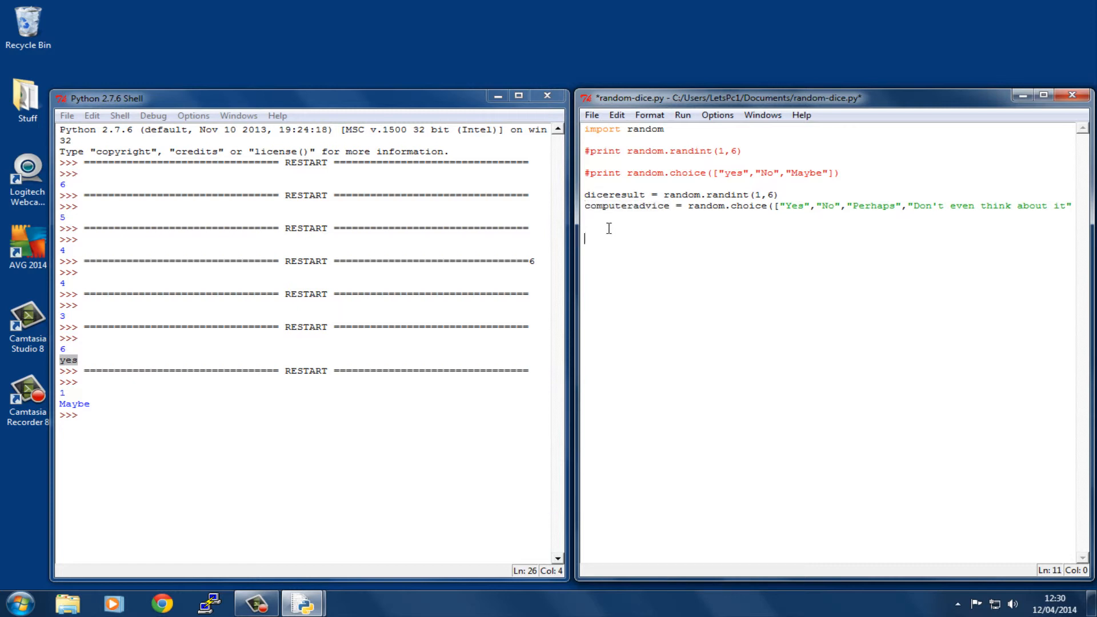
Step: Begin the line print "You rolled a " + diceresult + and put the caret just before diceresult
{"action": "key", "text": "Up"}
{"action": "type", "text": "print \"Y"}
{"action": "type", "text": "ou rolled a "}
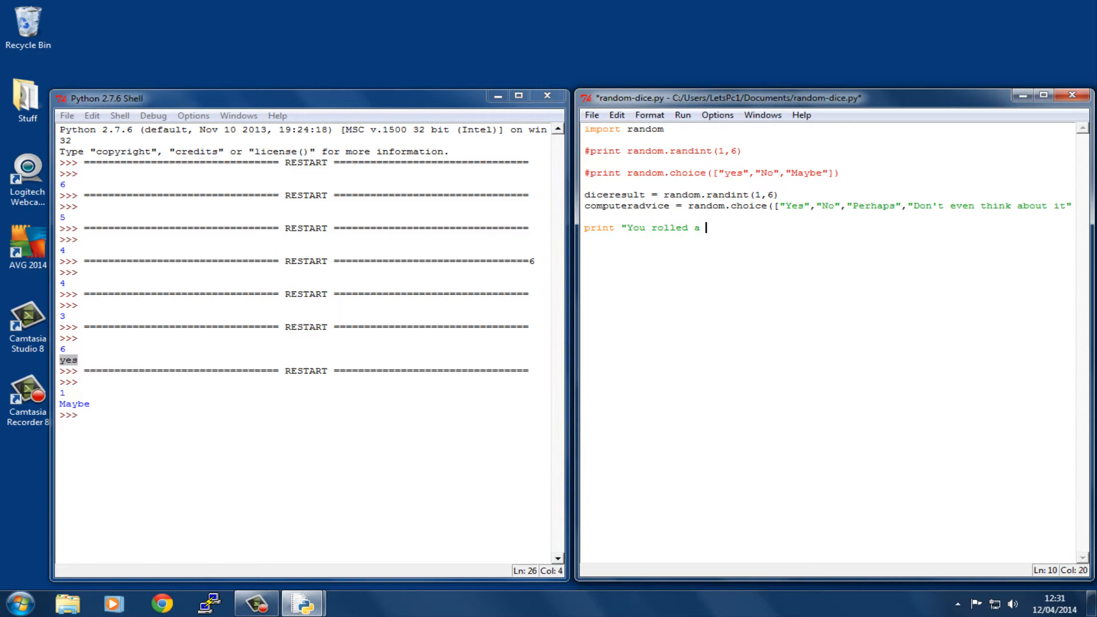
{"action": "type", "text": "\" "}
{"action": "type", "text": "+"}
{"action": "type", "text": " diceresult"}
{"action": "type", "text": " +"}
{"action": "key", "text": "Left"}
{"action": "key", "text": "Left"}
{"action": "key", "text": "Left"}
{"action": "key", "text": "Left"}
{"action": "key", "text": "Left"}
{"action": "key", "text": "Left"}
{"action": "key", "text": "Left"}
{"action": "type", "text": "str("}
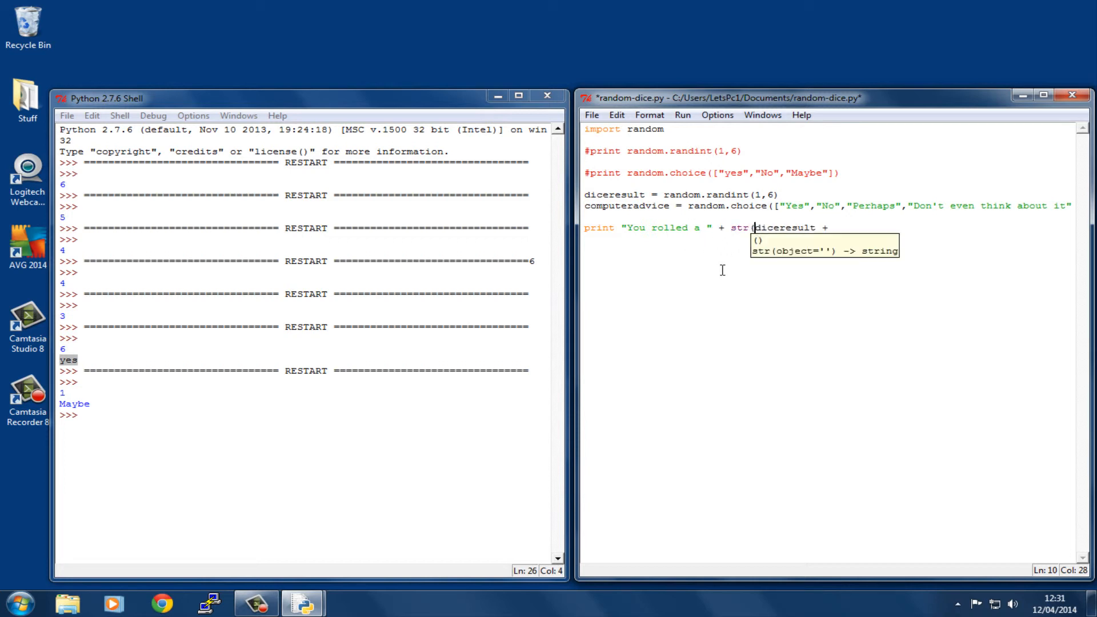
Step: Wrap diceresult in str() so the roll number joins the text
{"action": "key", "text": "Right"}
{"action": "key", "text": "Right"}
{"action": "key", "text": "Right"}
{"action": "key", "text": "Right"}
{"action": "key", "text": "Right"}
{"action": "type", "text": ")"}
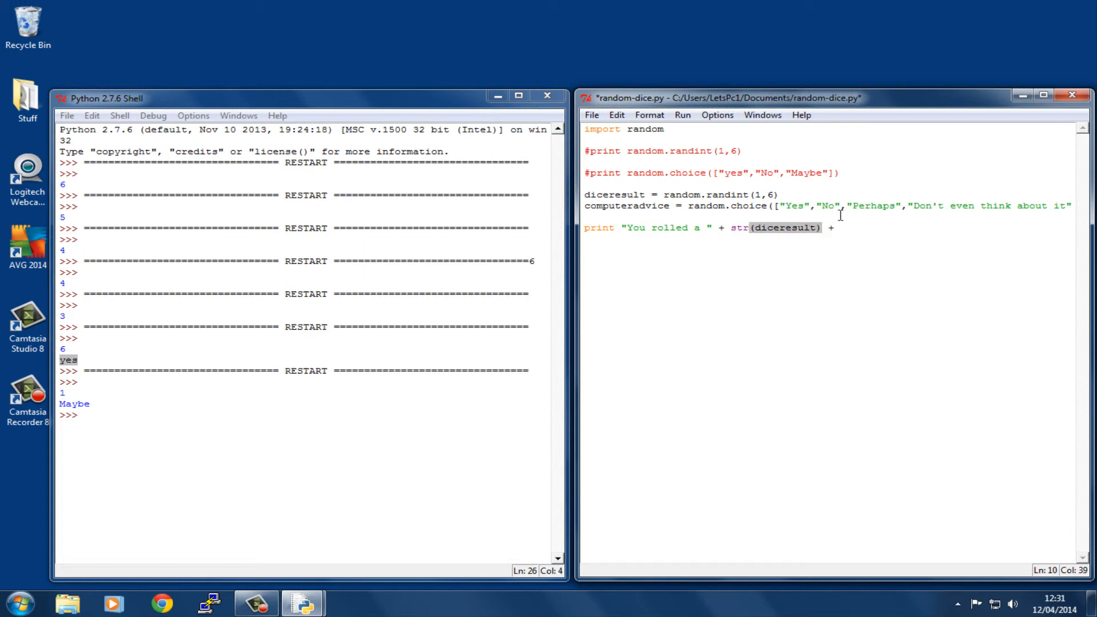
{"action": "key", "text": "Right"}
{"action": "key", "text": "Right"}
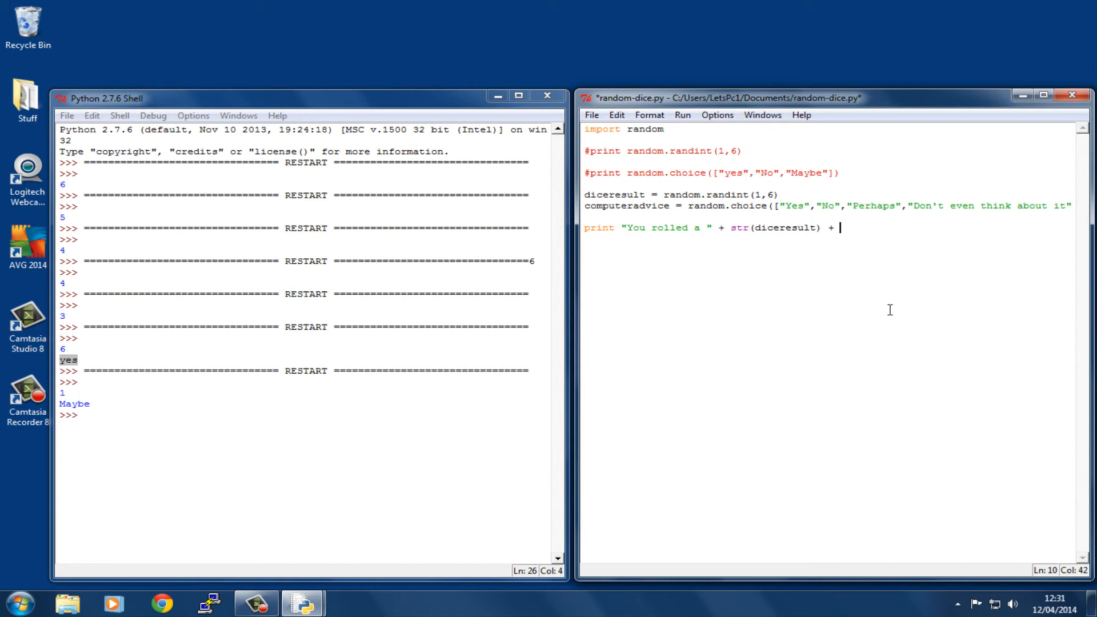
{"action": "type", "text": "\""}
{"action": "type", "text": "."}
{"action": "type", "text": "  I asked th"}
{"action": "type", "text": "e comput"}
{"action": "type", "text": "er "}
{"action": "type", "text": "if you should"}
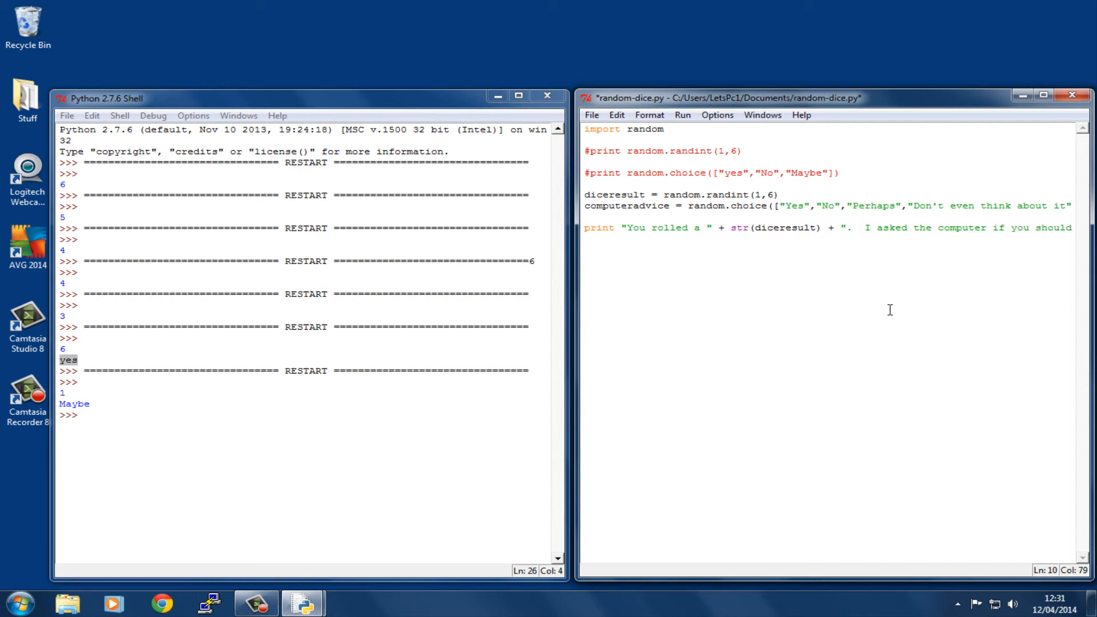
{"action": "type", "text": " continue"}
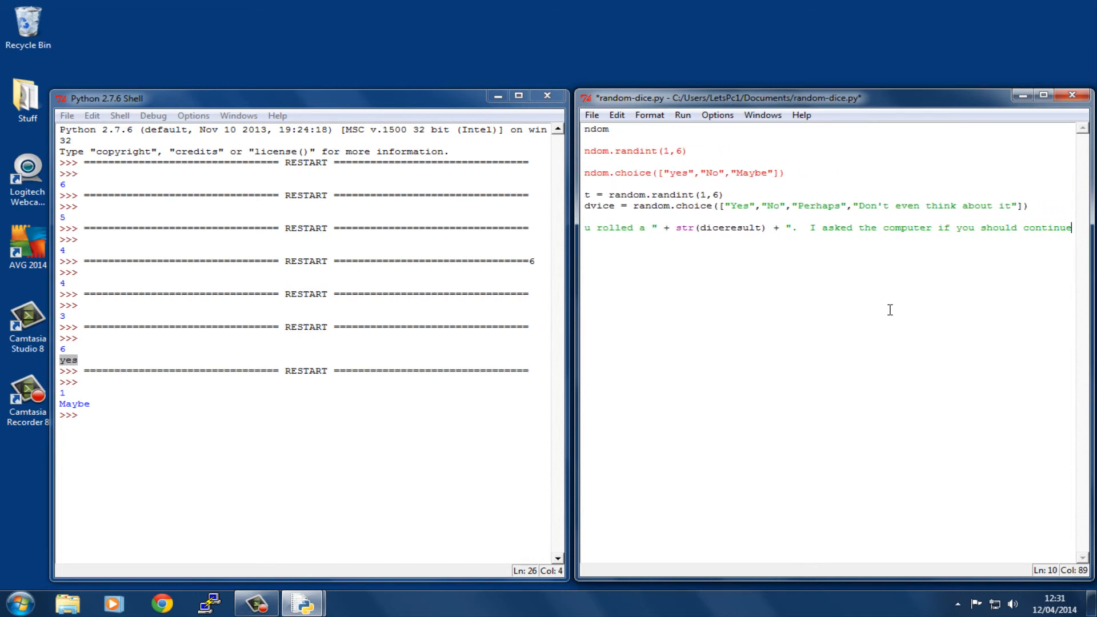
{"action": "type", "text": ", it "}
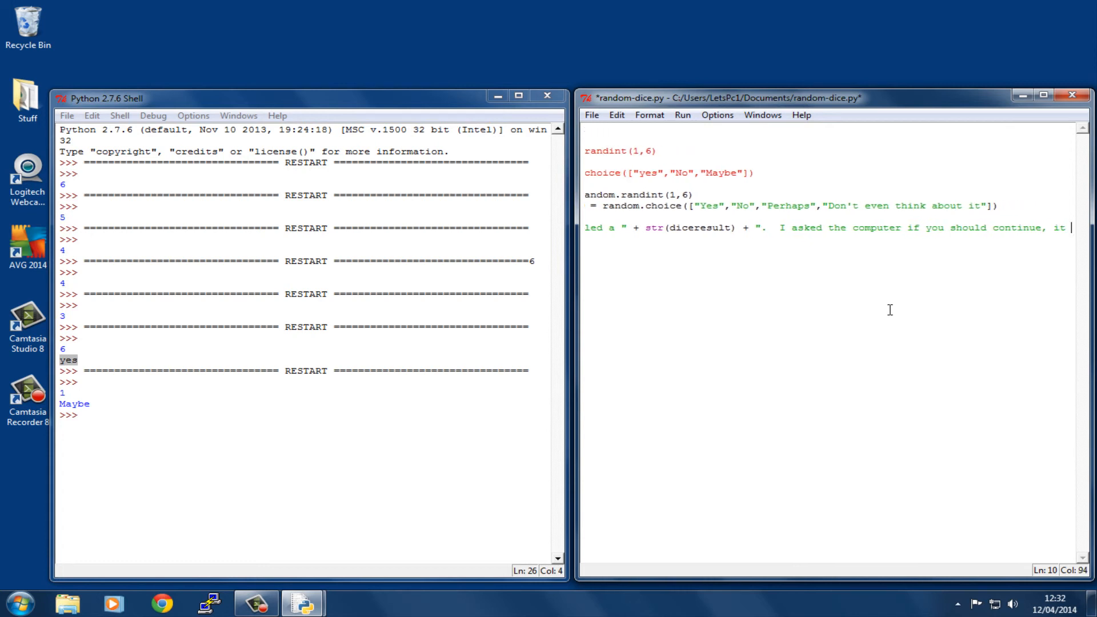
{"action": "type", "text": "sadi"}
Step: Append ". I asked the computer if you should continue, it said: " + computeradvice, correcting the 'said' typo
{"action": "key", "text": "BackSpace"}
{"action": "key", "text": "BackSpace"}
{"action": "key", "text": "BackSpace"}
{"action": "type", "text": "aid"}
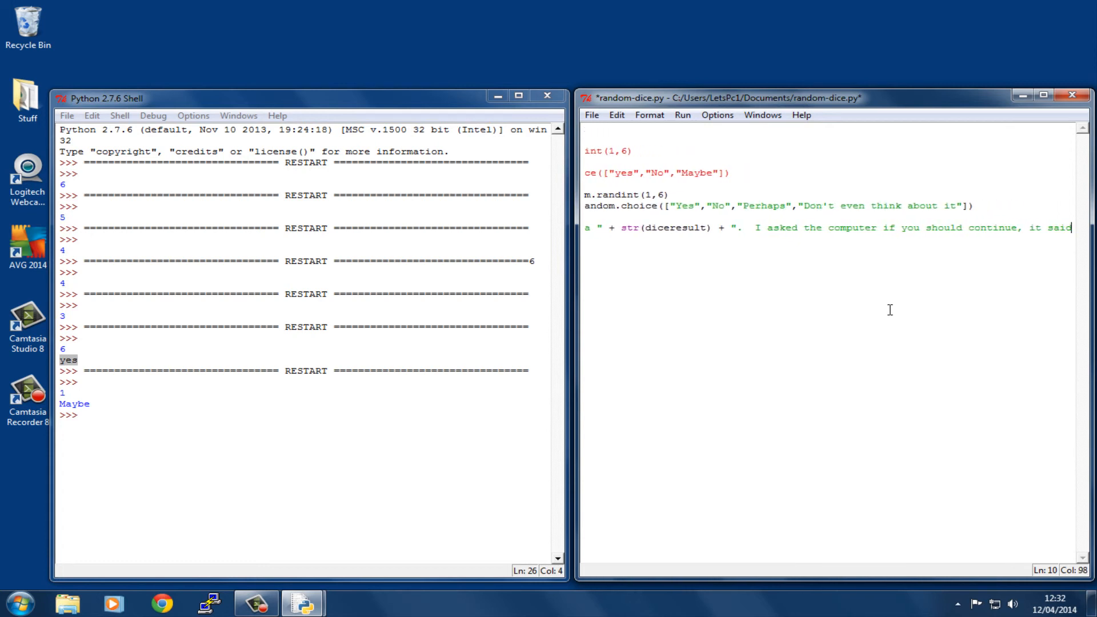
{"action": "type", "text": ": \""}
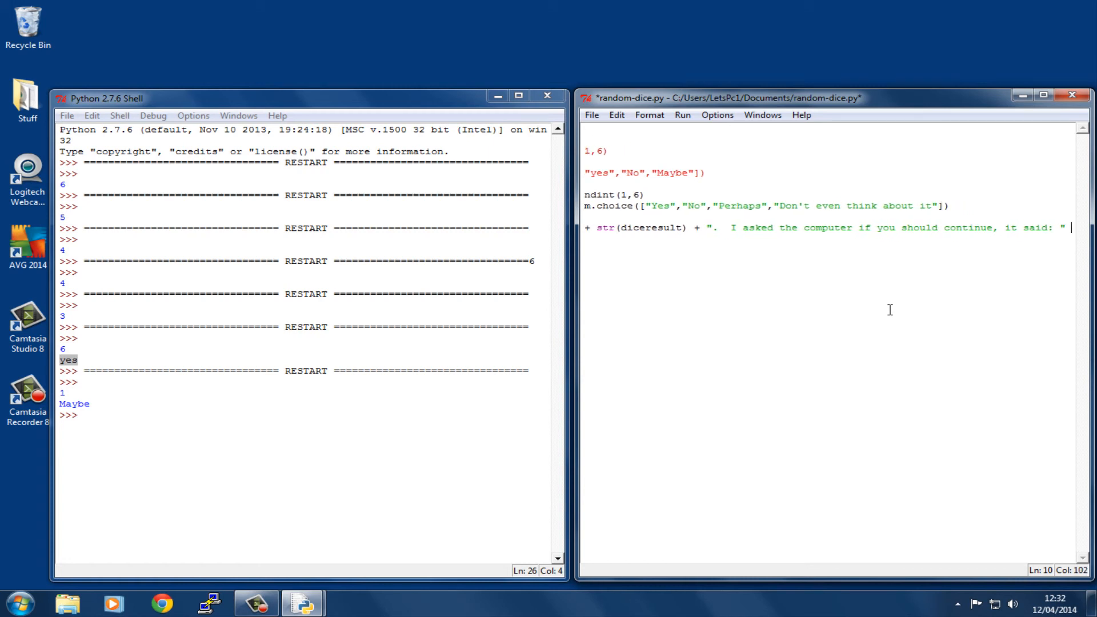
{"action": "type", "text": " + computer"}
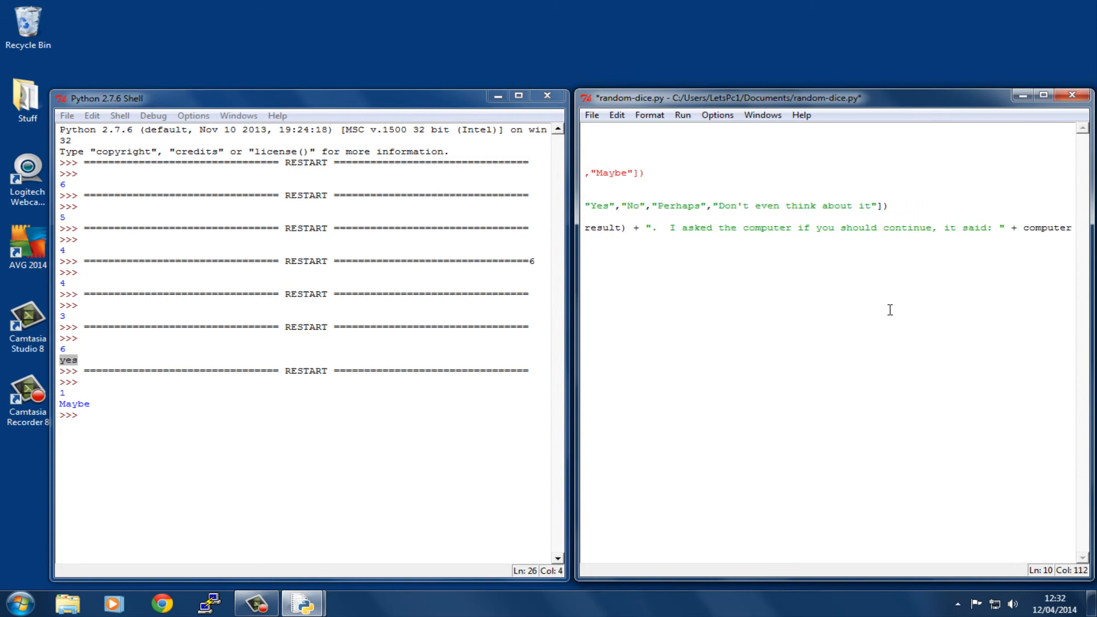
{"action": "type", "text": "advice"}
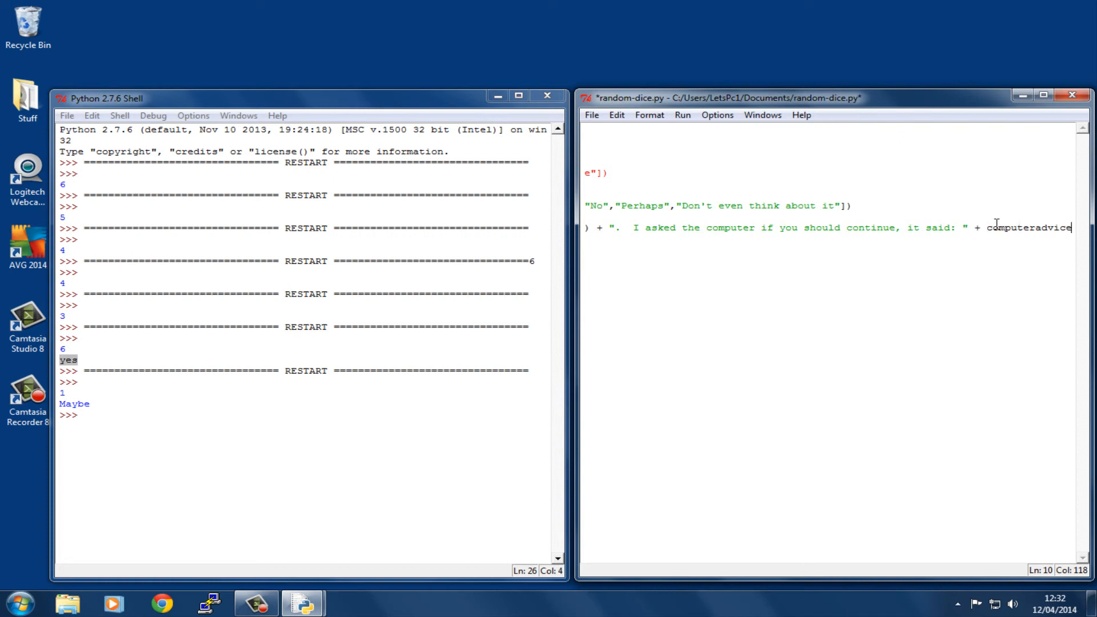
{"action": "double_click", "coordinate": [1036, 227]}
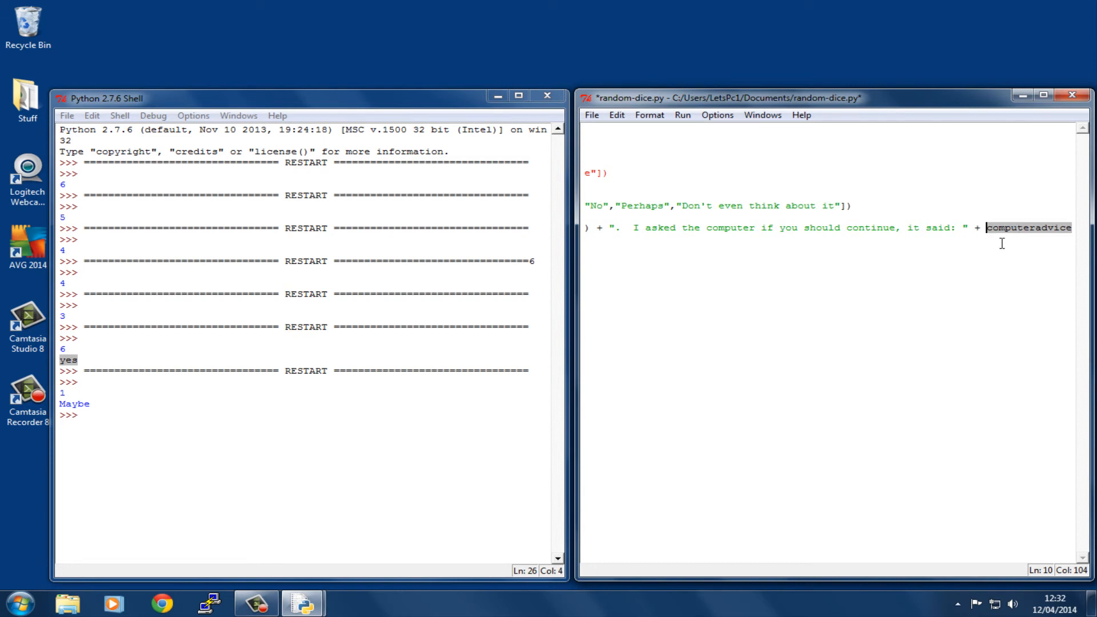
{"action": "key", "text": "Home"}
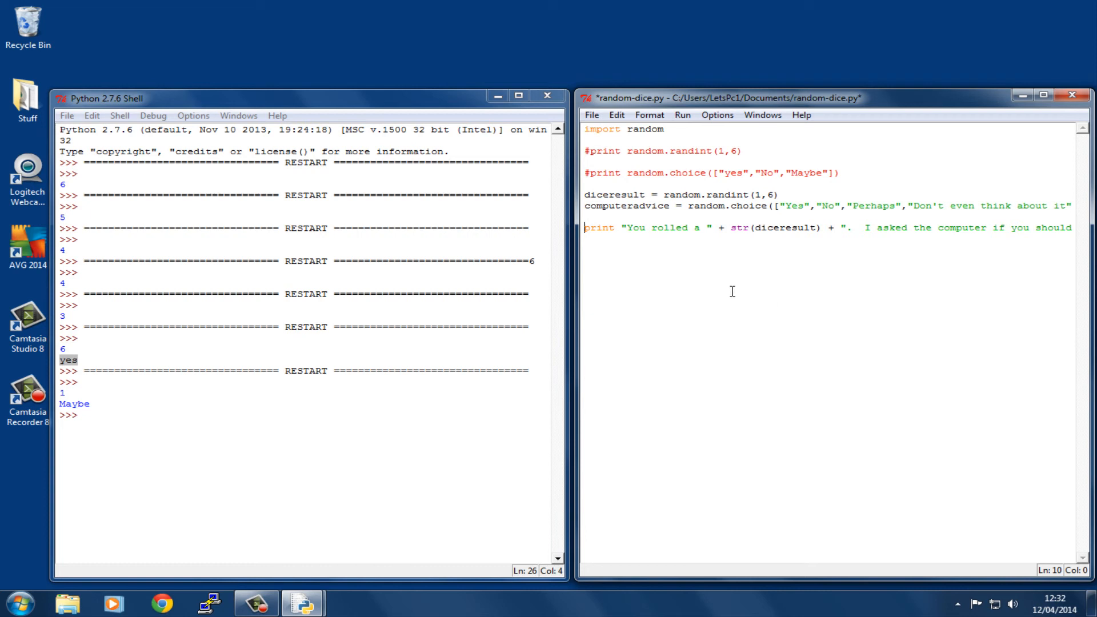
Step: Save random-dice.py and run it twice, getting 'rolled a 4 ... Yes' then 'rolled a 6 ... No'
{"action": "key", "text": "F5"}
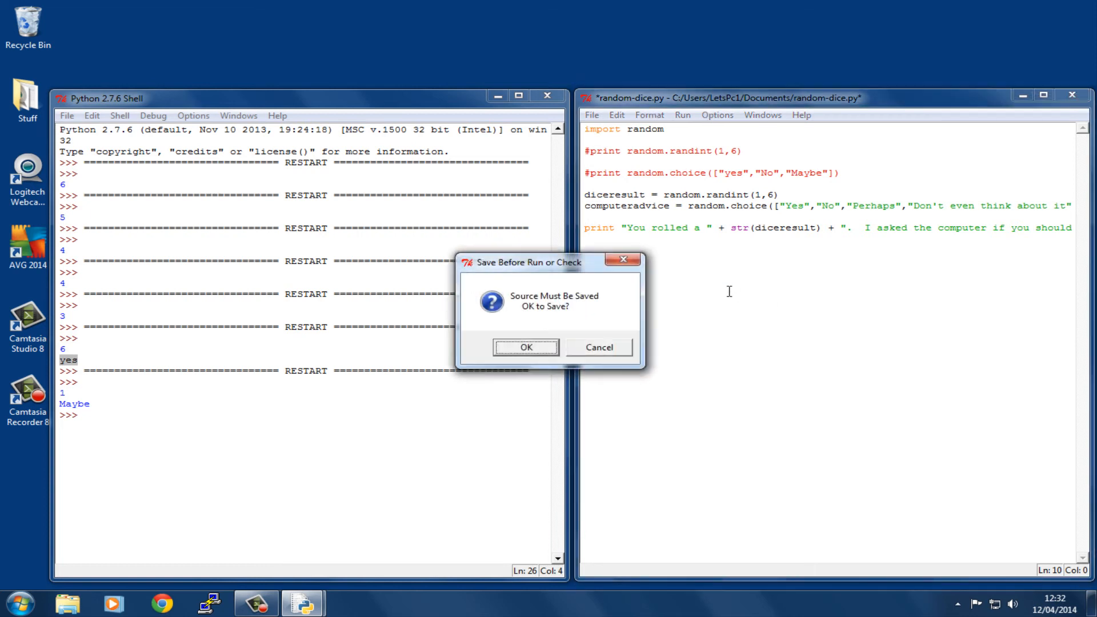
{"action": "left_click", "coordinate": [533, 347]}
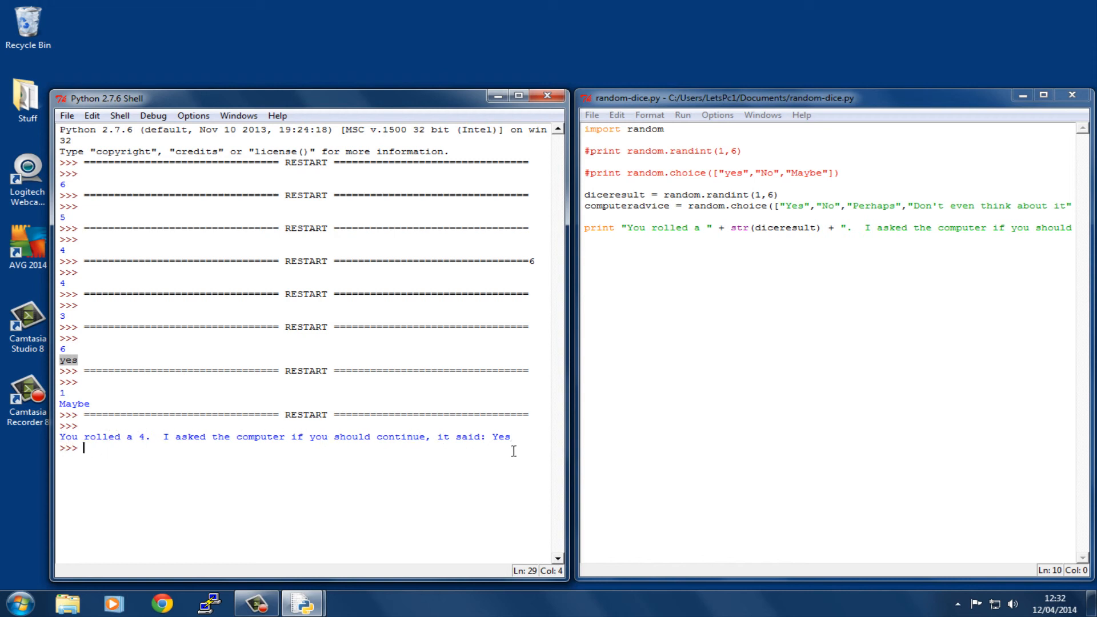
{"action": "left_click", "coordinate": [647, 438]}
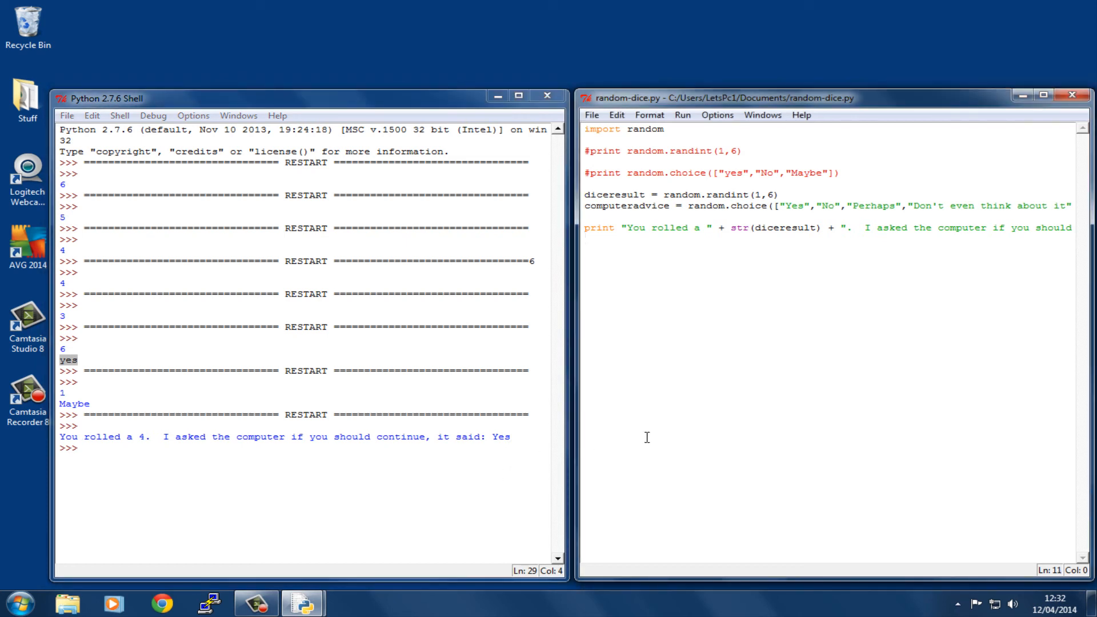
{"action": "key", "text": "F5"}
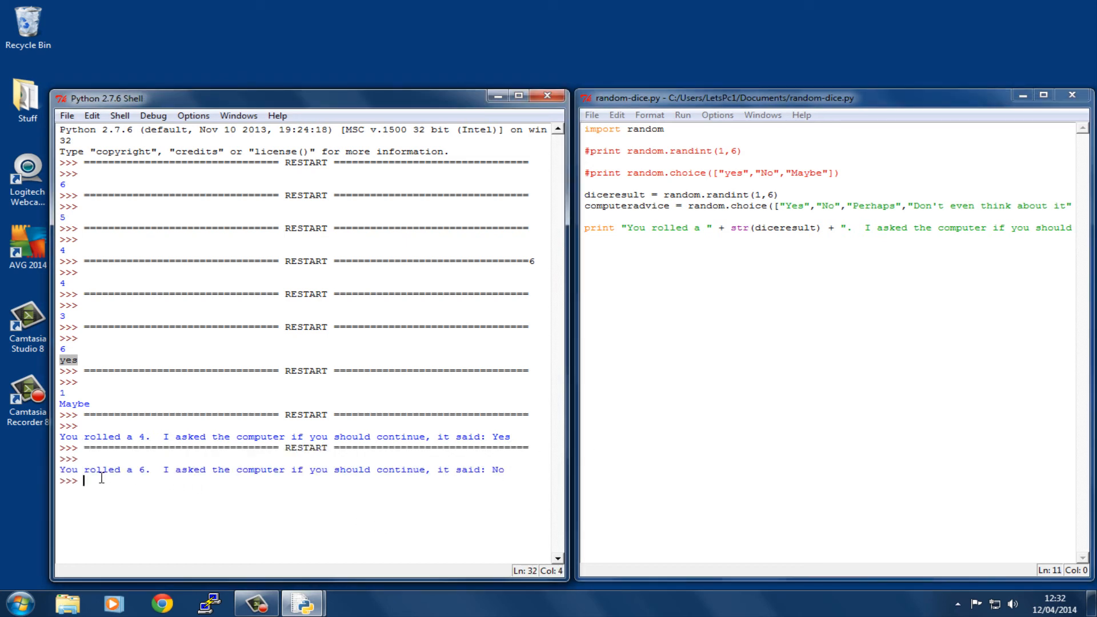